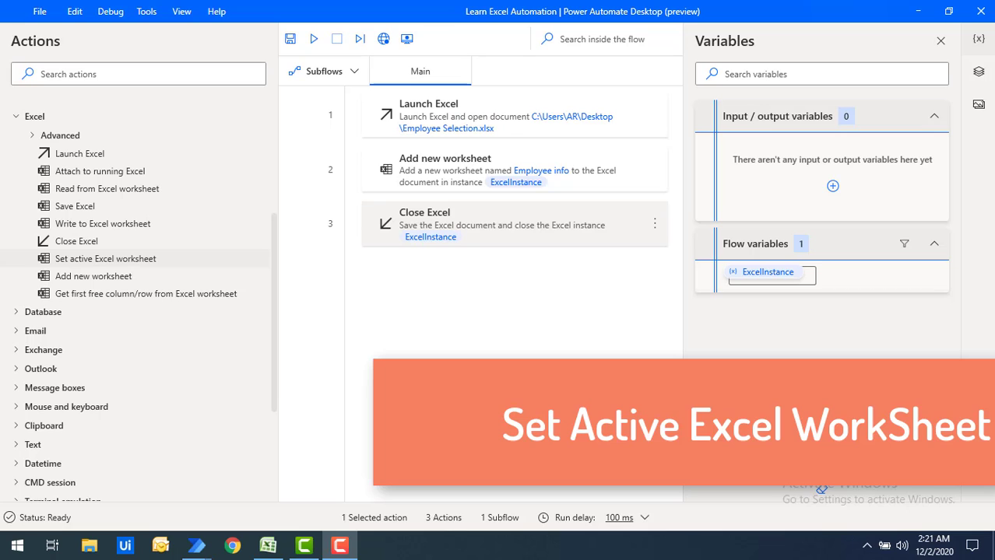
# Bring up Employee Selection.xlsx and browse the Employee Info, Hr process and Employee details sheets, ending on Employee Info
pyautogui.click(270, 546)
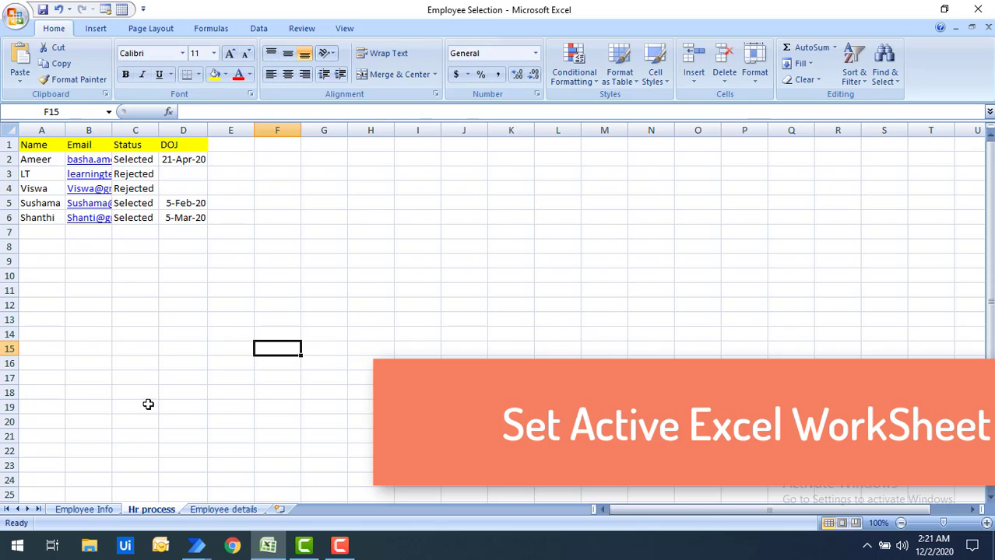
pyautogui.click(92, 510)
pyautogui.click(148, 510)
pyautogui.click(222, 512)
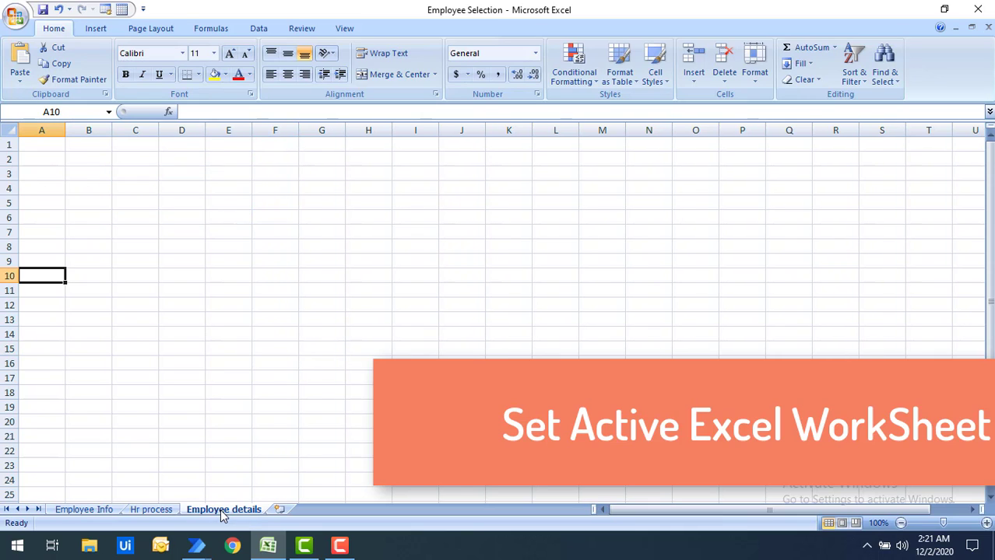
pyautogui.click(158, 513)
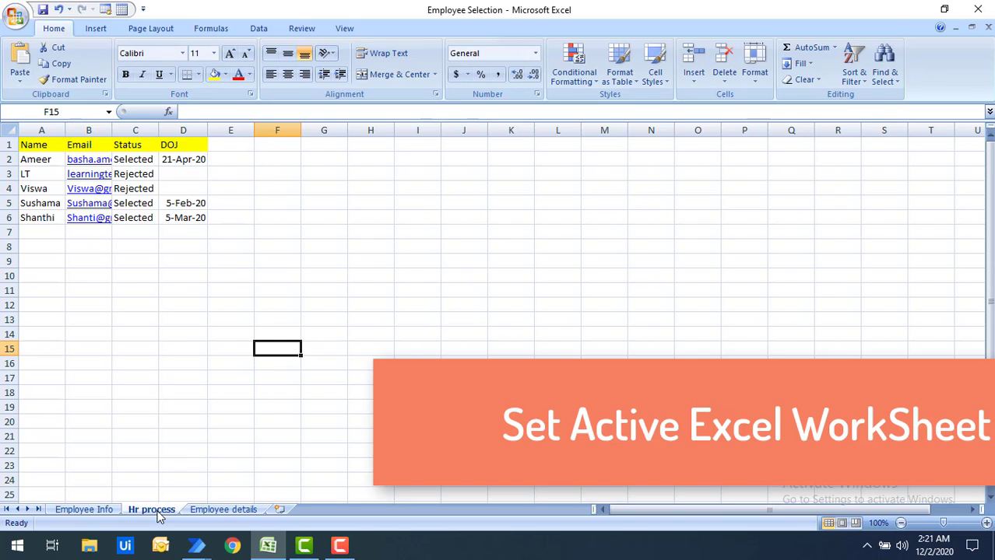
pyautogui.hotkey('ctrl', 'pageup')
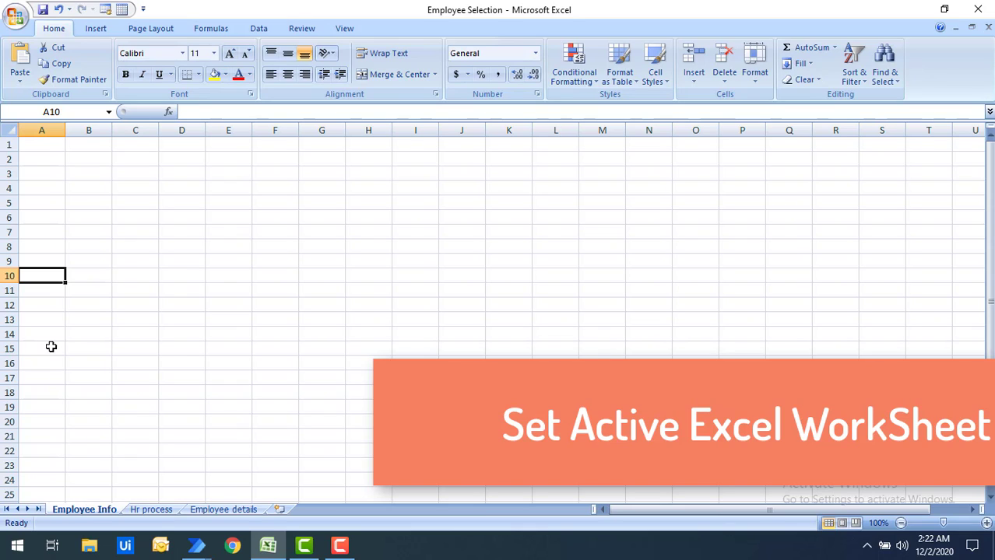
# Delete the Add new worksheet action and insert Write to Excel worksheet after Launch Excel
pyautogui.click(197, 545)
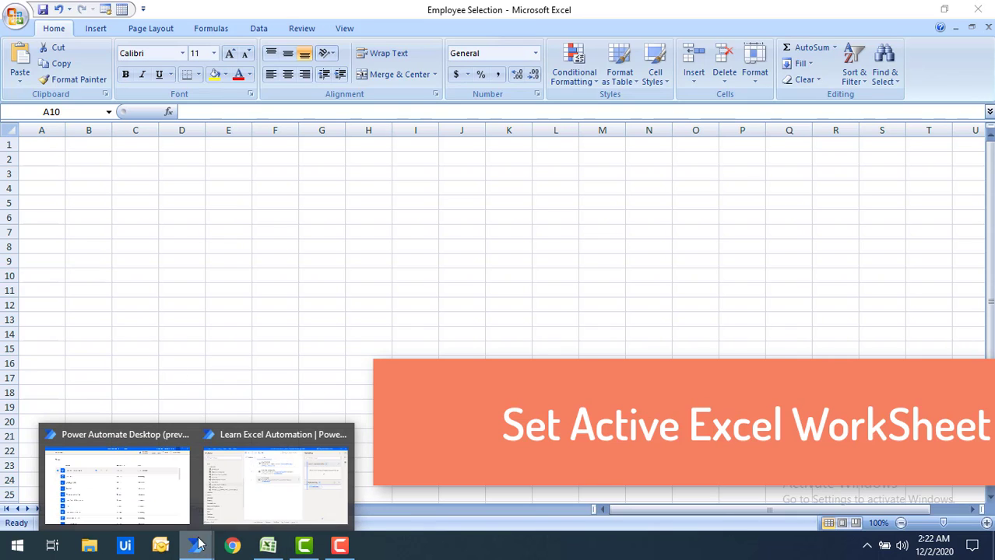
pyautogui.click(243, 496)
pyautogui.press('Delete')
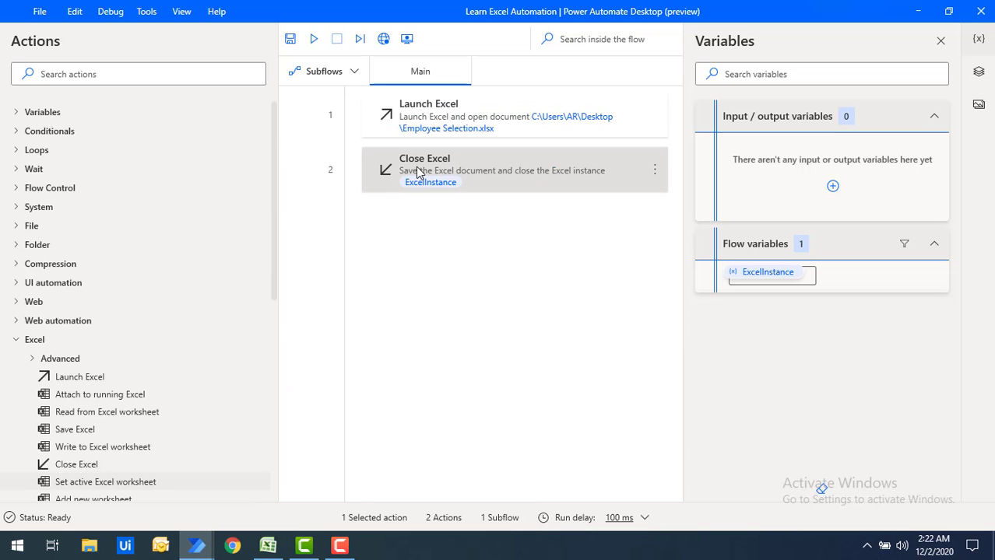
pyautogui.scroll(-3, 99, 379)
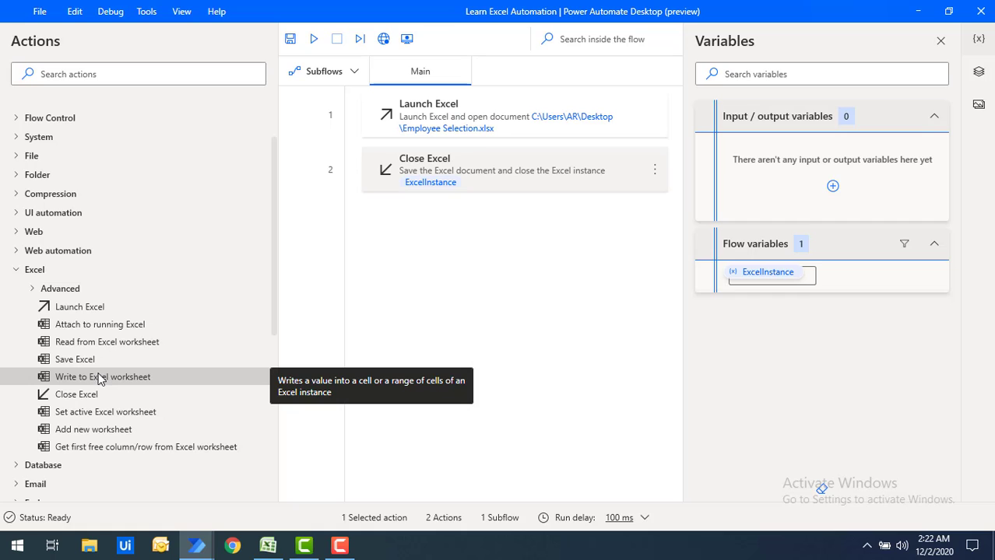
pyautogui.moveTo(96, 381); pyautogui.dragTo(410, 144)
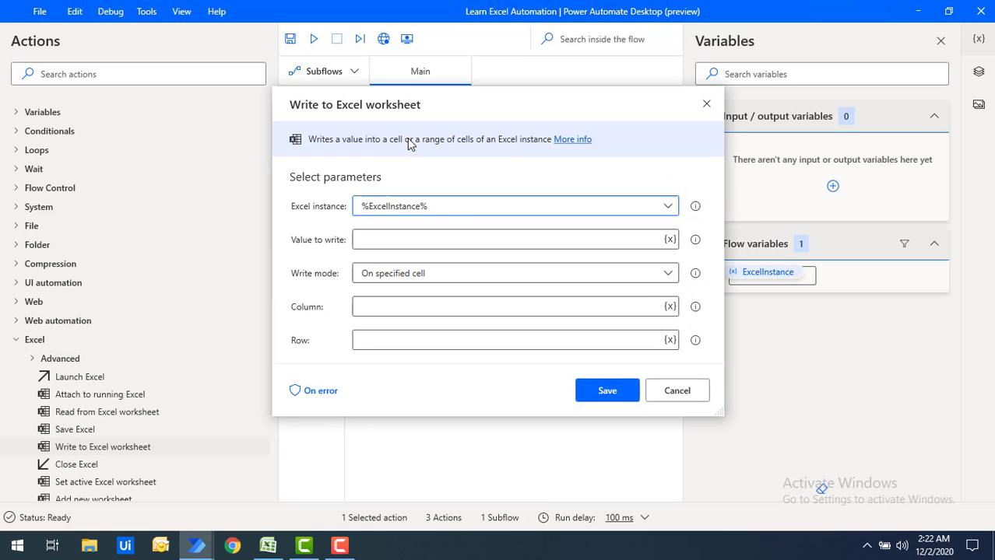
# Set the write step to value 'hello World', column A, row 5, and save it
pyautogui.click(372, 242)
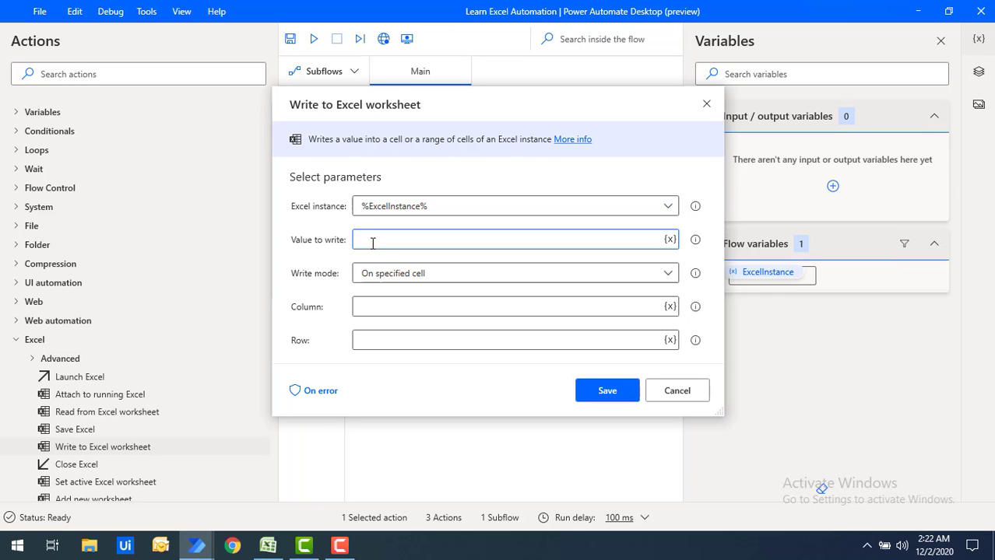
pyautogui.write('hello World')
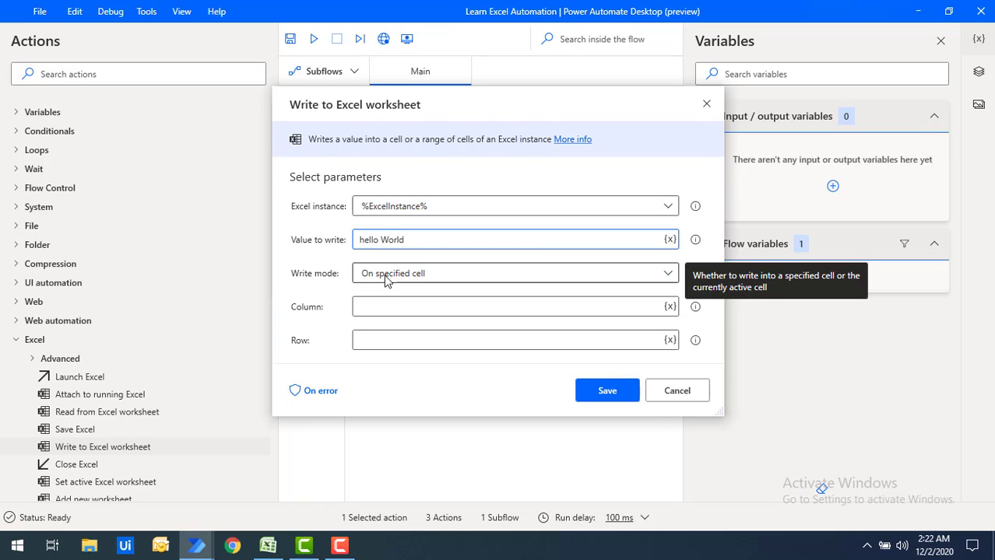
pyautogui.click(374, 306)
pyautogui.write('A')
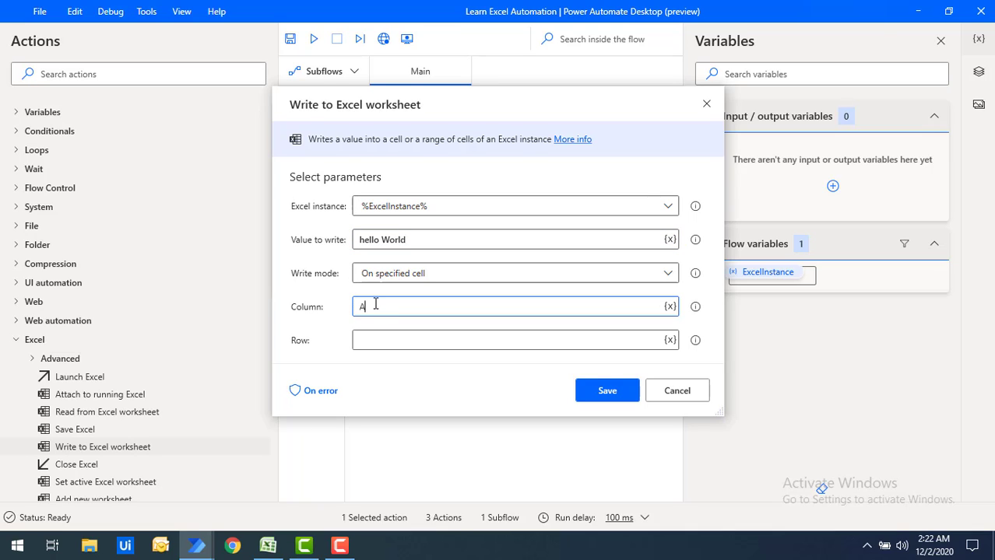
pyautogui.click(369, 344)
pyautogui.write('5')
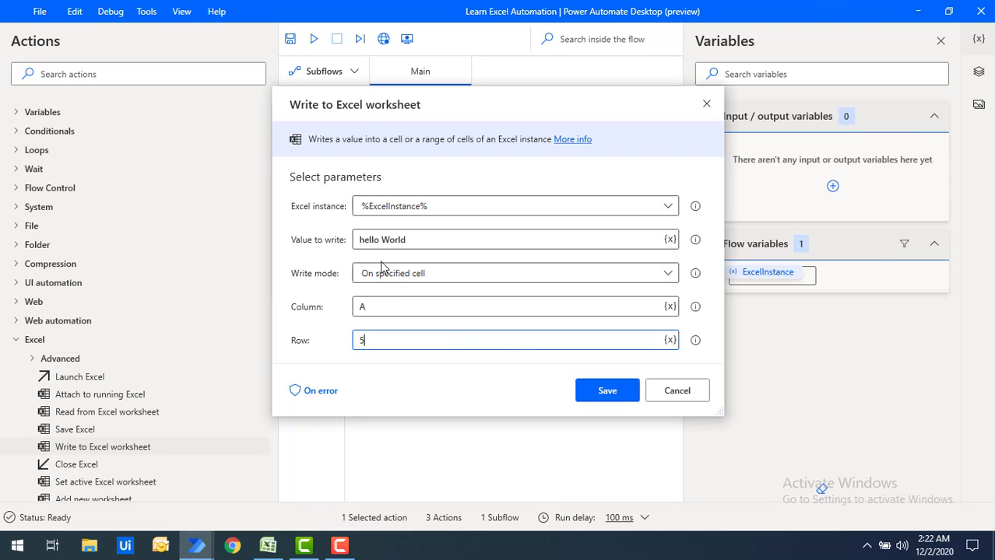
pyautogui.moveTo(417, 240); pyautogui.dragTo(348, 243)
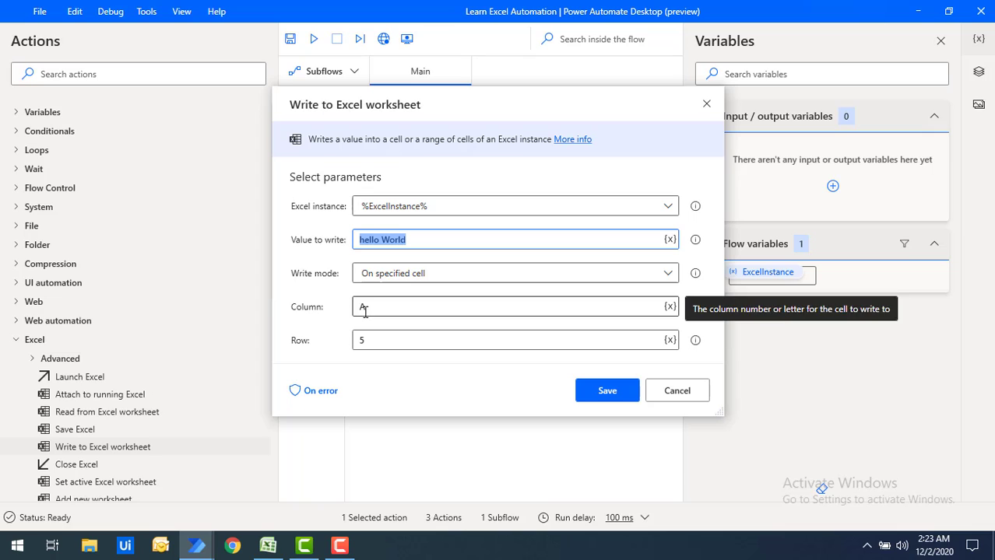
pyautogui.click(359, 340)
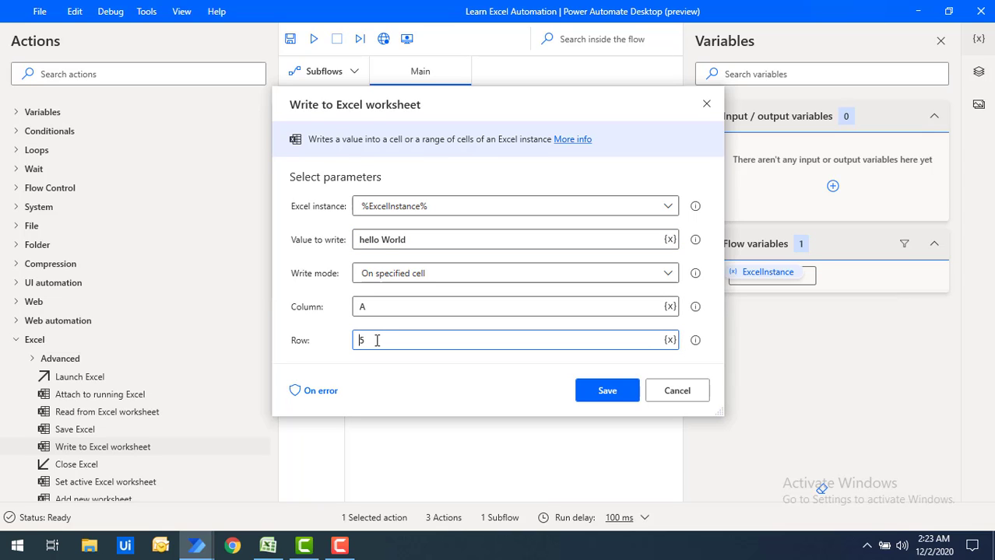
pyautogui.click(605, 391)
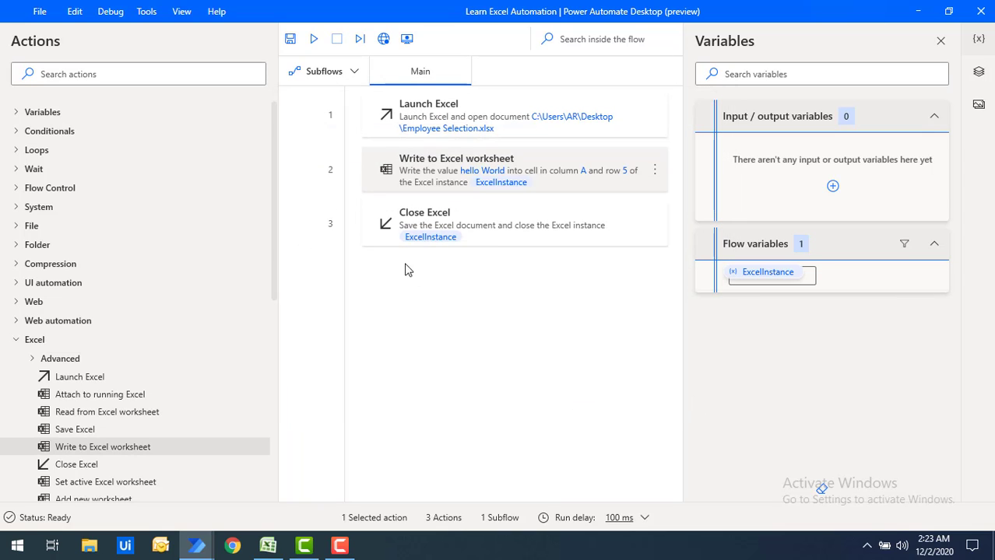
# Run the flow, open the workbook, check cell A5 and widen column A to fit 'hello World'
pyautogui.click(314, 38)
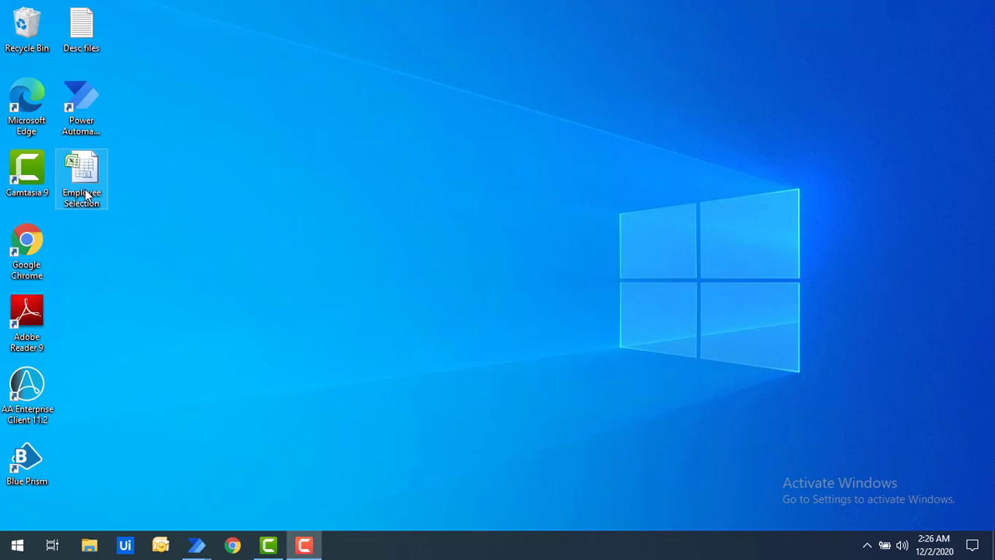
pyautogui.doubleClick(87, 195)
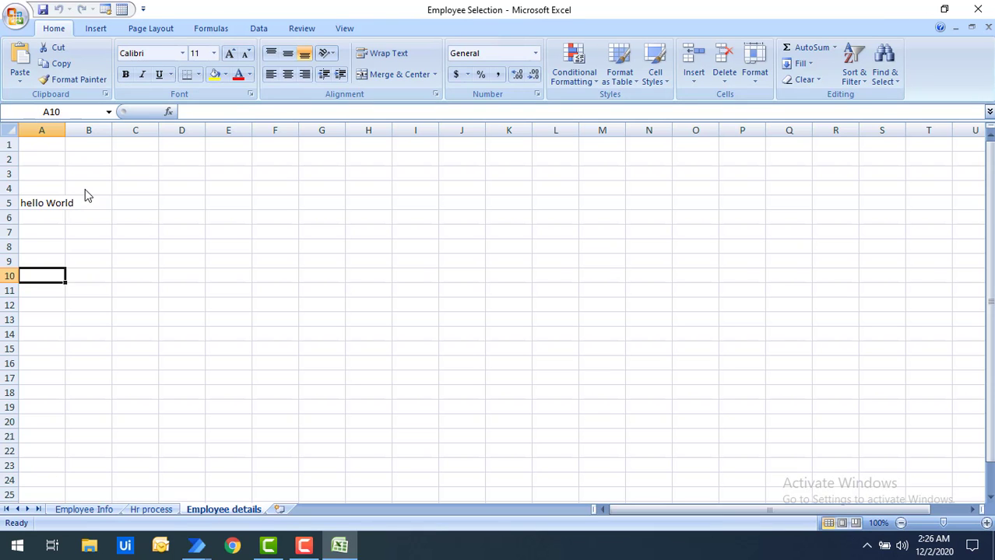
pyautogui.click(44, 196)
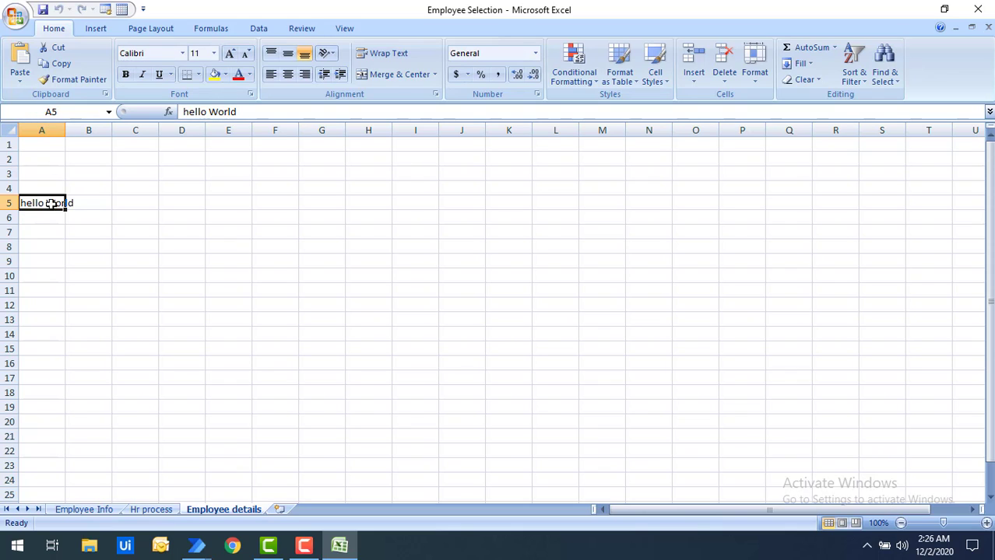
pyautogui.doubleClick(66, 130)
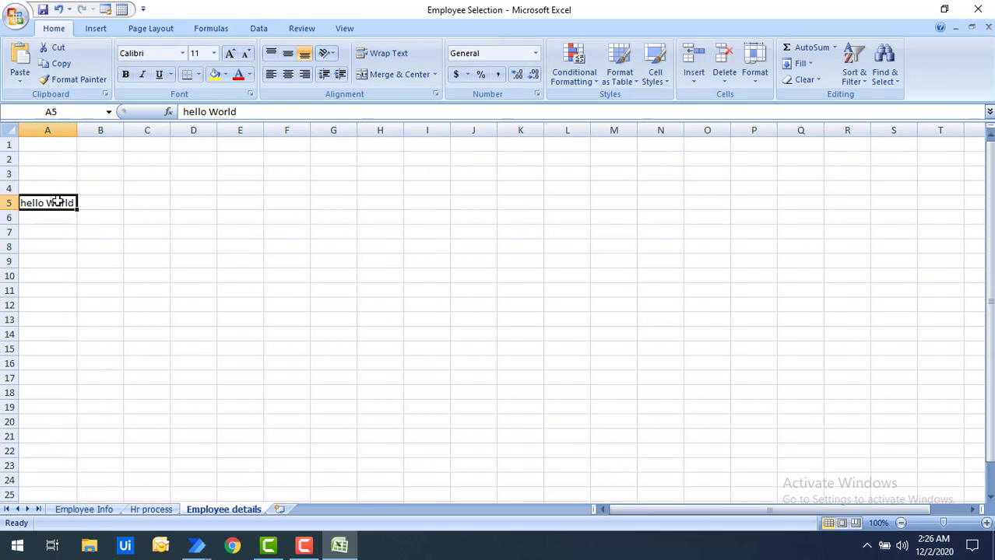
# Browse the sheets, check cell A5 (Sushama) on Hr process, and end on Employee Info
pyautogui.click(88, 510)
pyautogui.click(138, 511)
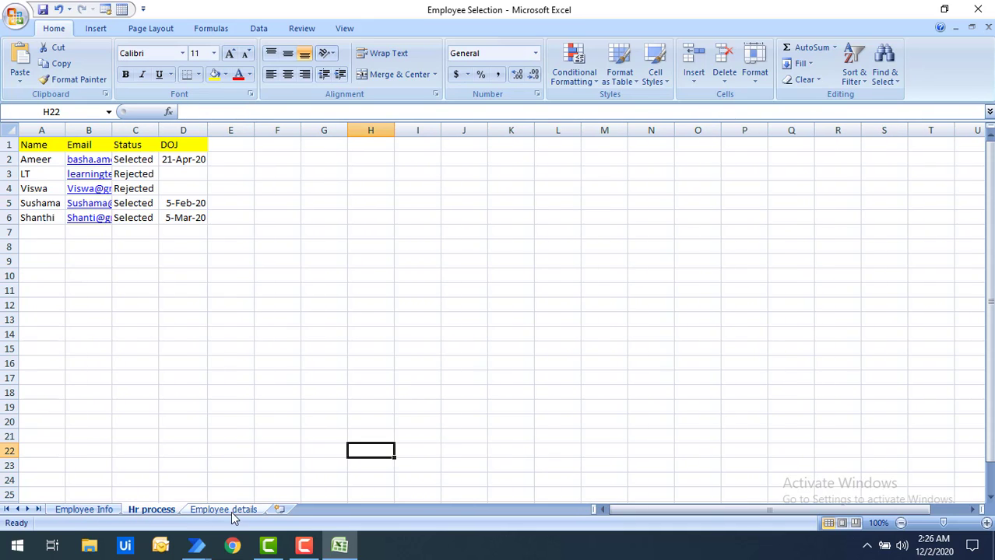
pyautogui.click(234, 514)
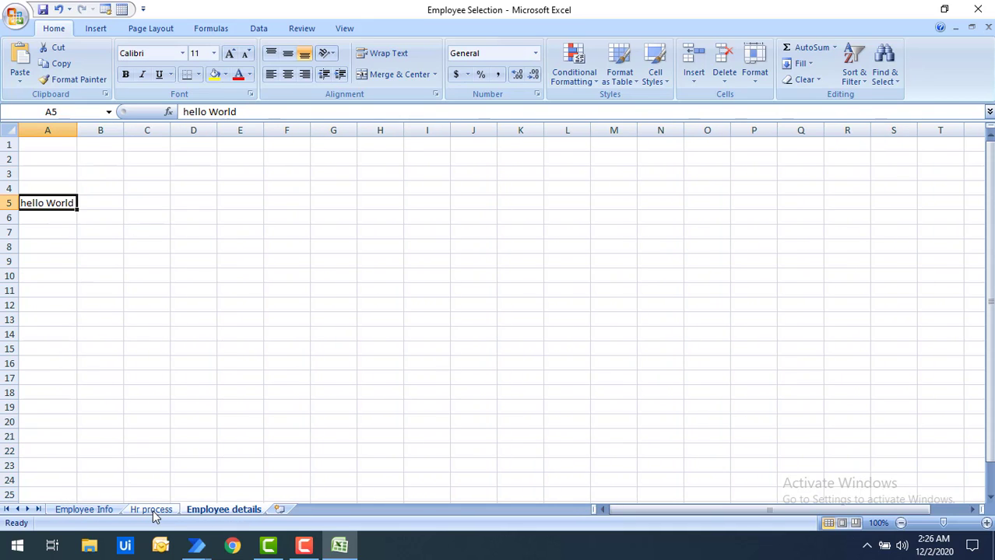
pyautogui.click(152, 510)
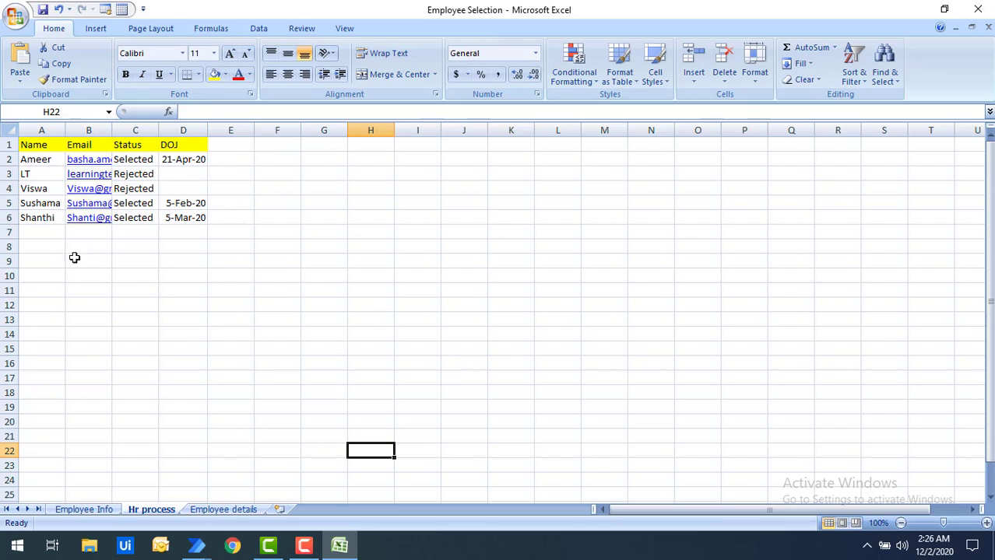
pyautogui.click(37, 205)
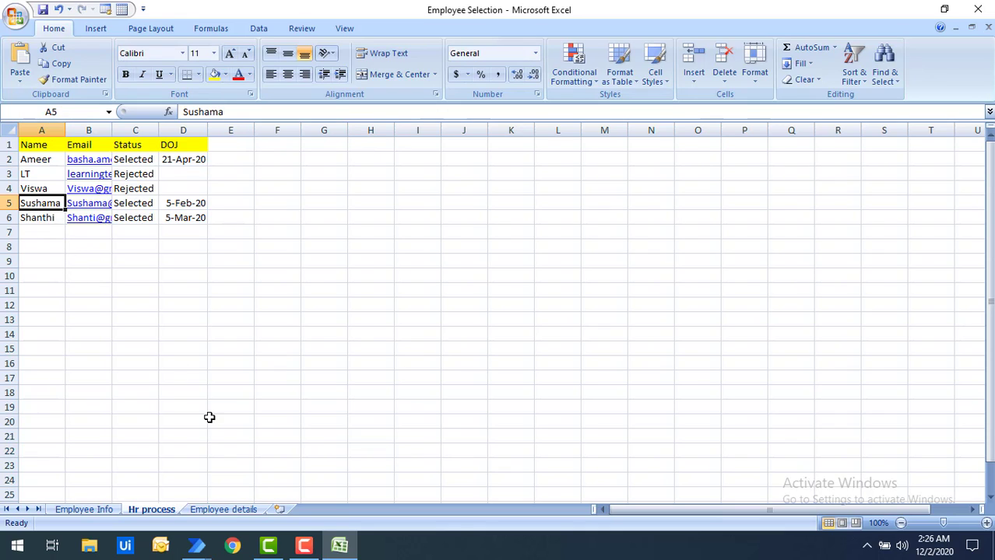
pyautogui.click(84, 510)
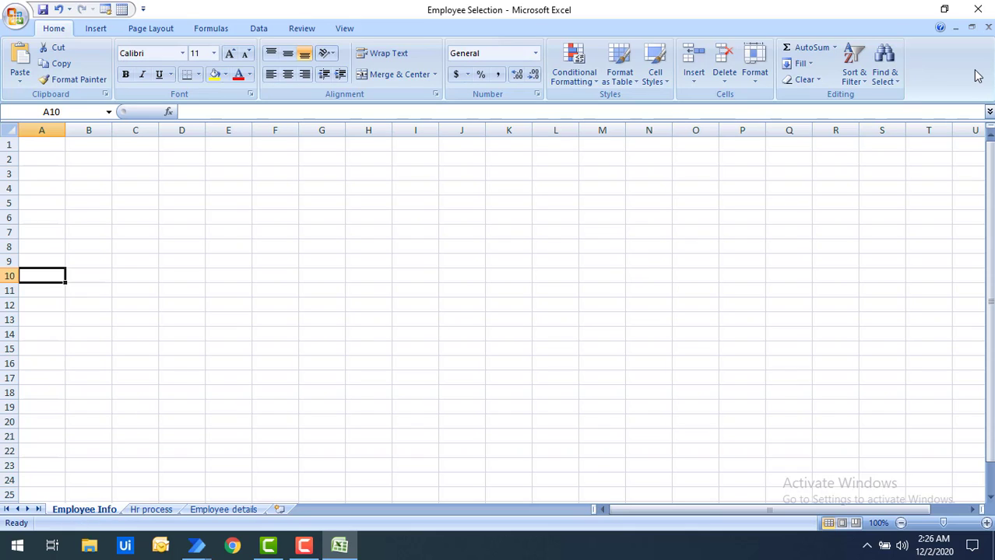
# Close Excel and add Set active Excel worksheet after Launch Excel, activating by Name
pyautogui.click(983, 10)
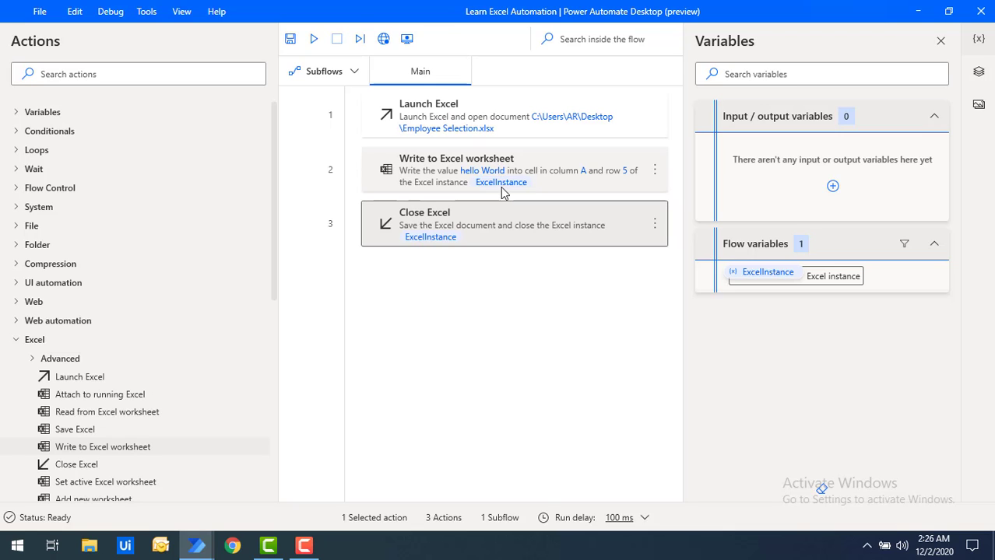
pyautogui.scroll(-1, 122, 459)
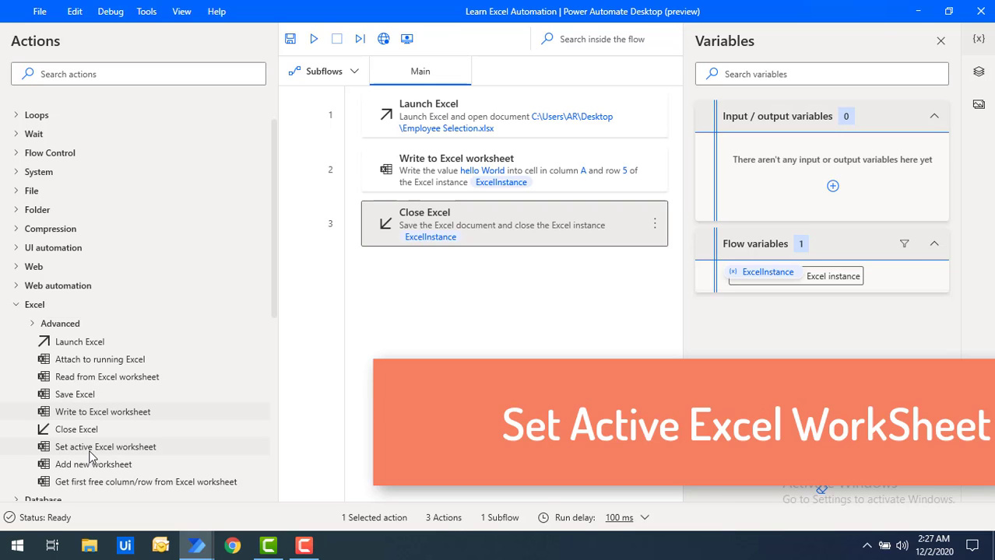
pyautogui.moveTo(91, 456); pyautogui.dragTo(484, 155)
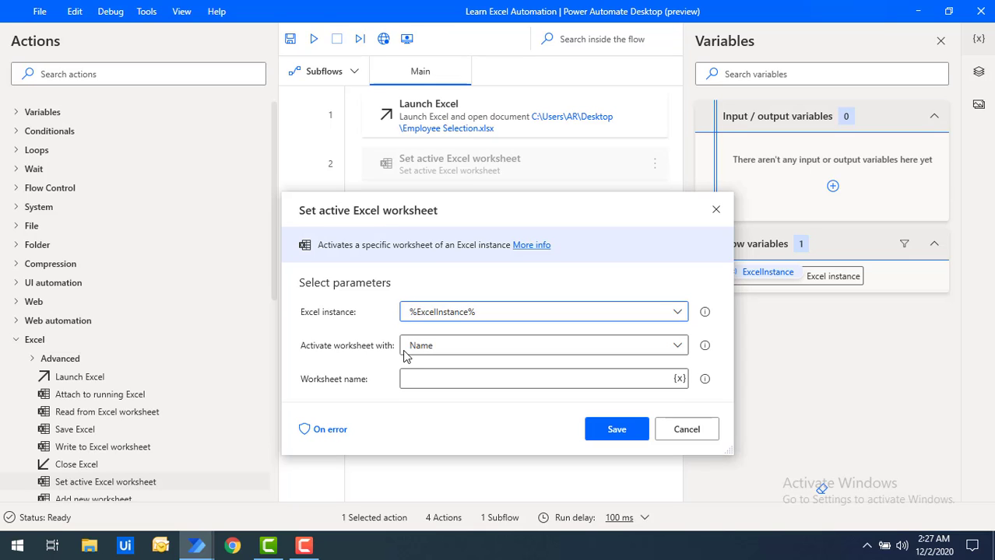
pyautogui.click(427, 353)
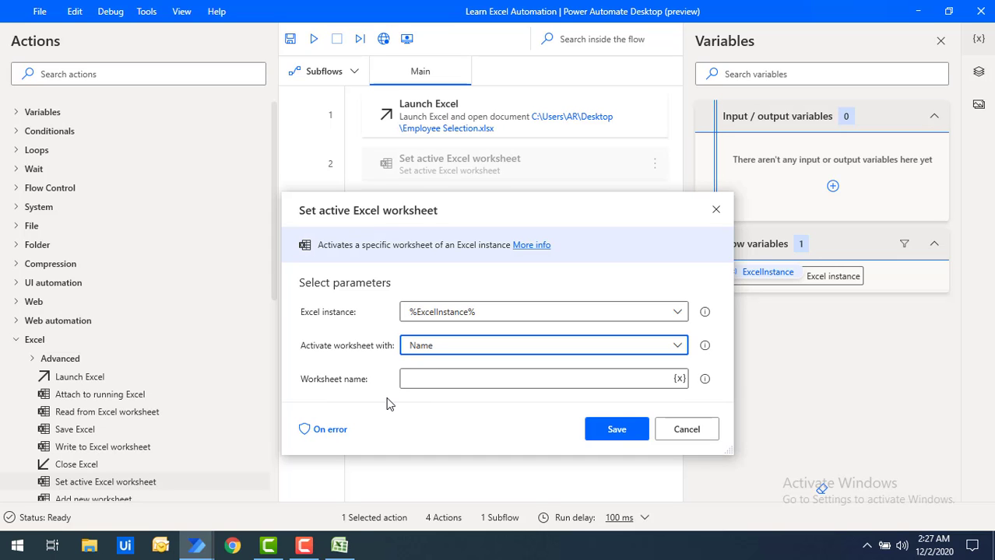
# Bring the workbook forward and browse the Employee Info, Hr process and Employee details sheets
pyautogui.click(343, 547)
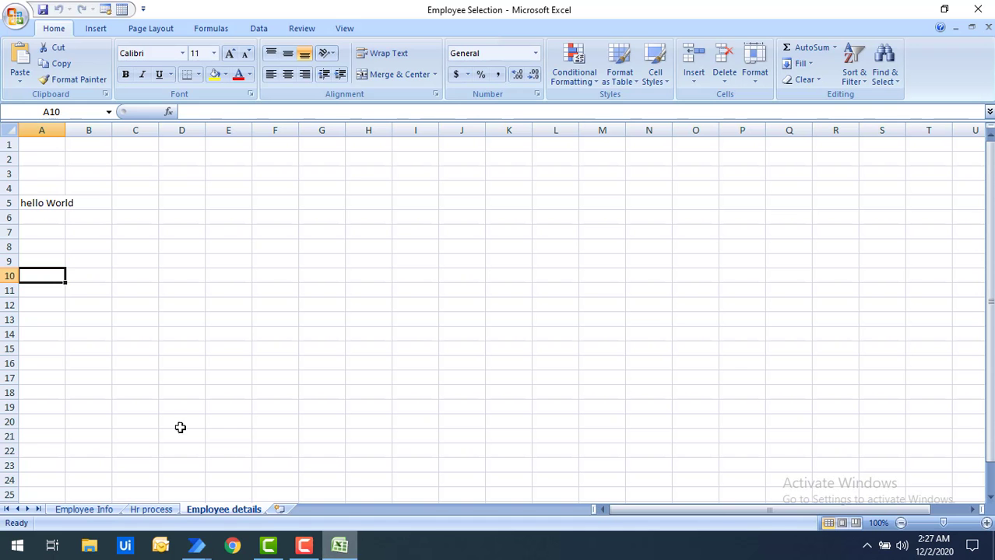
pyautogui.click(78, 511)
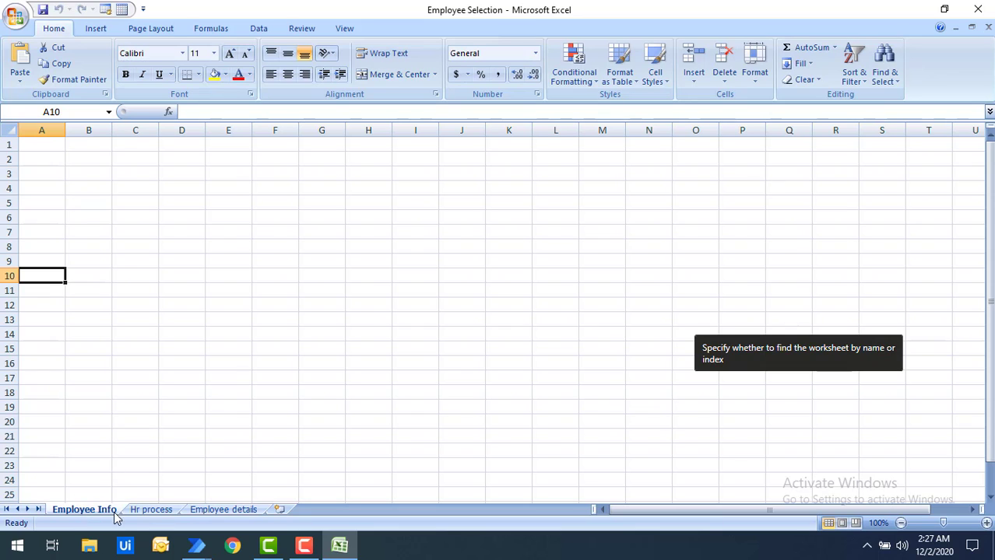
pyautogui.click(151, 512)
pyautogui.click(215, 511)
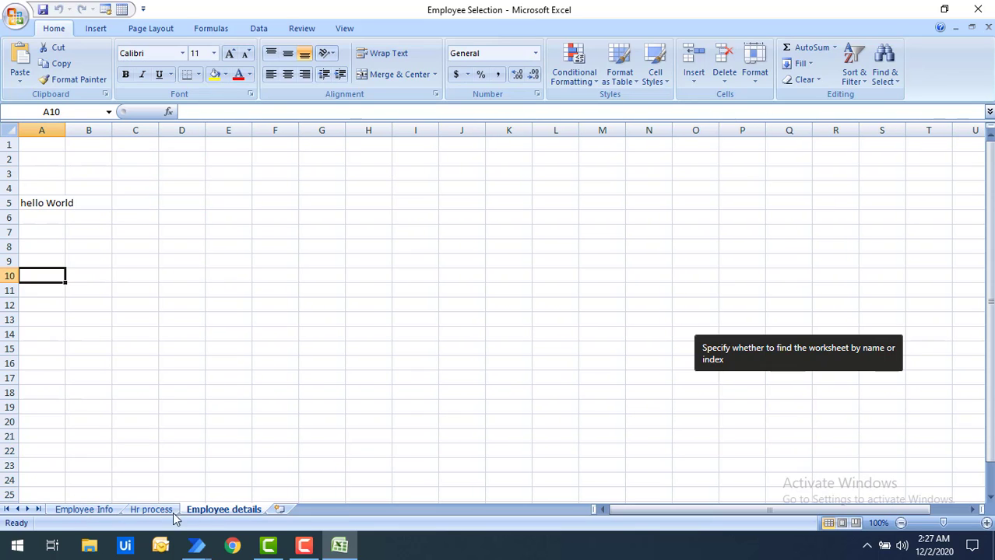
pyautogui.click(101, 512)
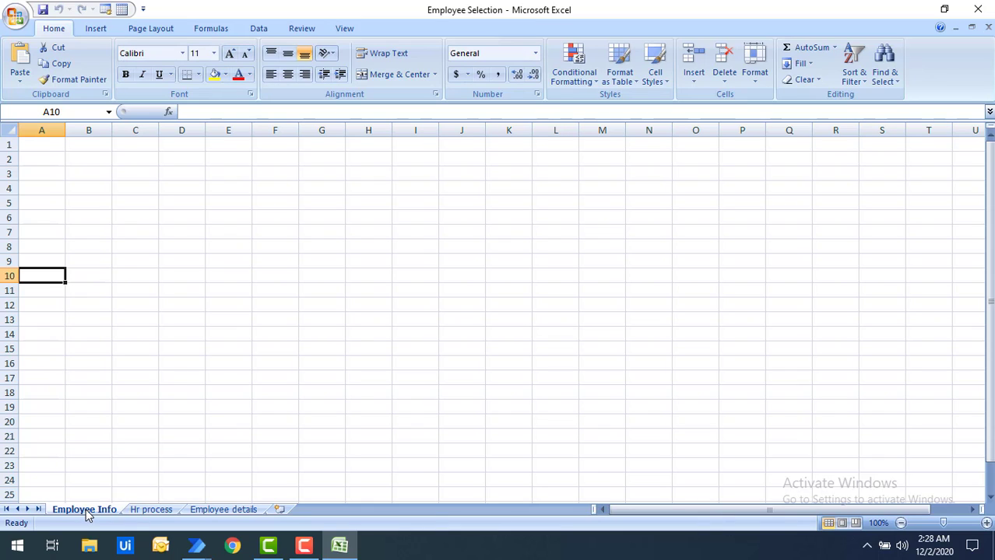
# Copy the exact 'Employee Info' name from its sheet tab and return to the flow
pyautogui.rightClick(87, 514)
pyautogui.click(80, 509)
pyautogui.doubleClick(80, 510)
pyautogui.click(196, 545)
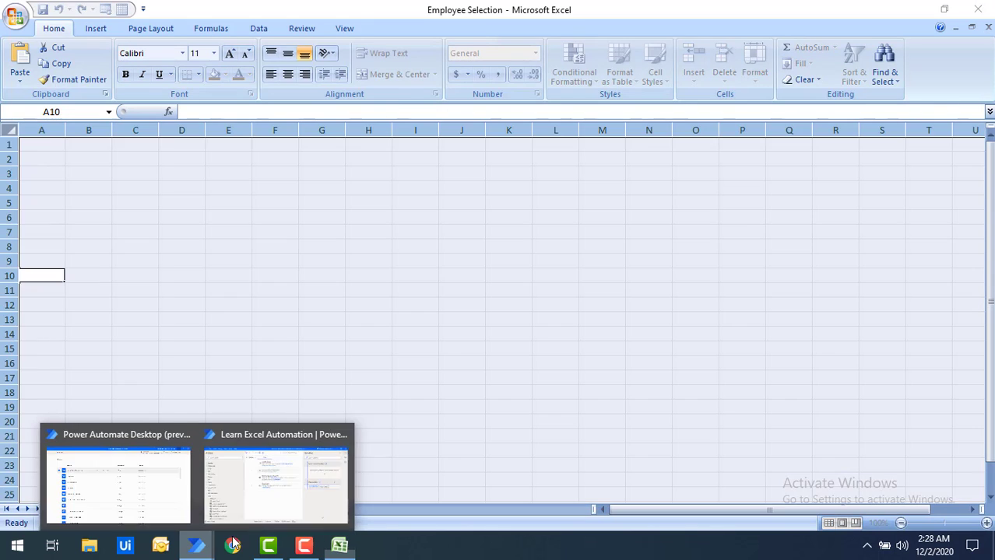
pyautogui.click(267, 487)
# Paste 'Employee Info' as the worksheet name and save the activation step
pyautogui.click(431, 378)
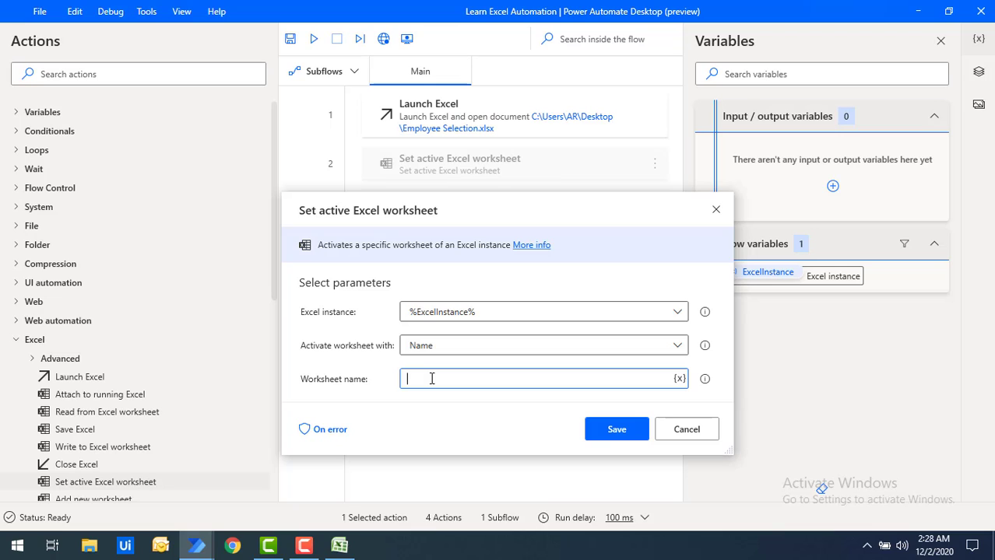
pyautogui.write('Employee Info')
pyautogui.click(616, 430)
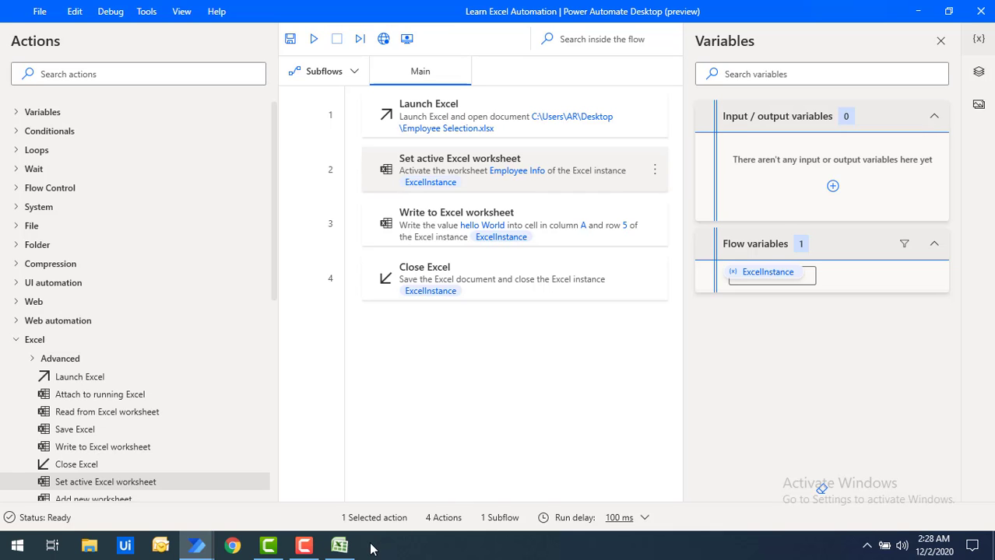
# In Excel, select cells on the still-empty Employee Info sheet, ending on A5
pyautogui.click(340, 545)
pyautogui.click(102, 322)
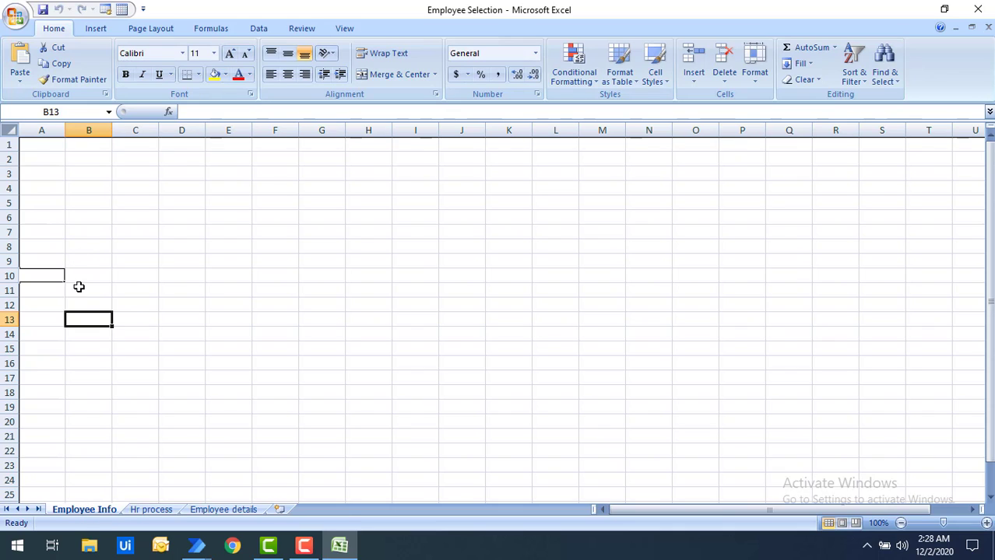
pyautogui.click(33, 231)
pyautogui.click(37, 205)
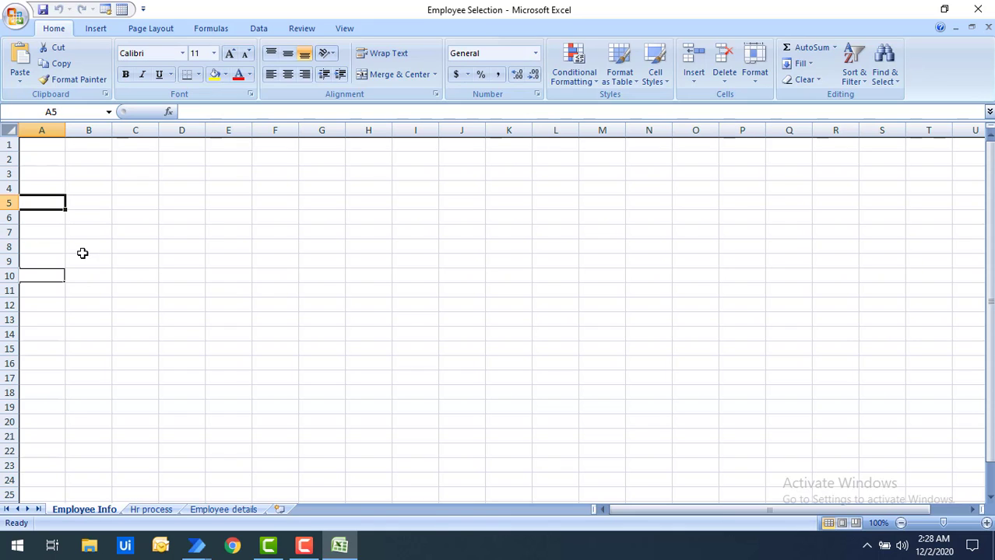
# Change the write step's value to 'hello World A5', save it, and run the flow
pyautogui.moveTo(196, 545)
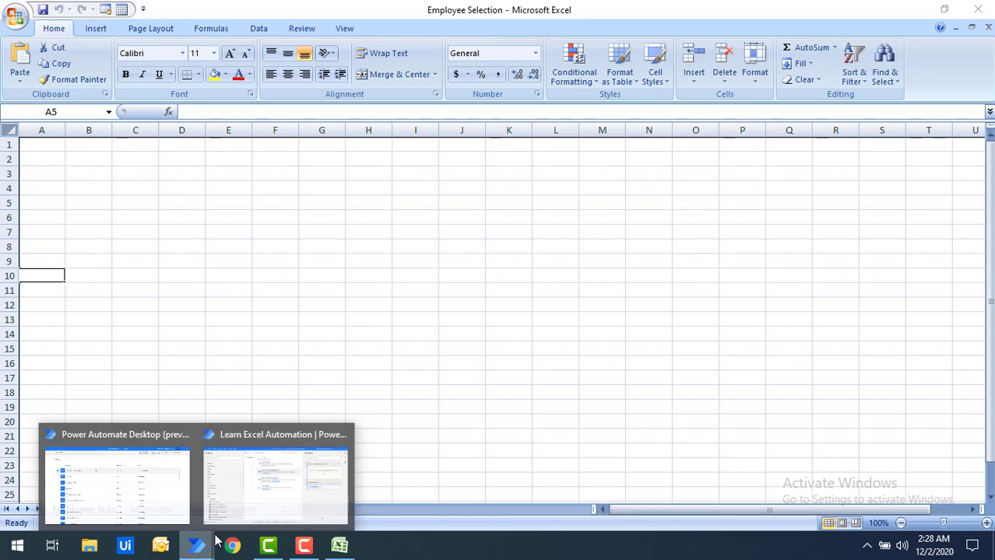
pyautogui.click(269, 492)
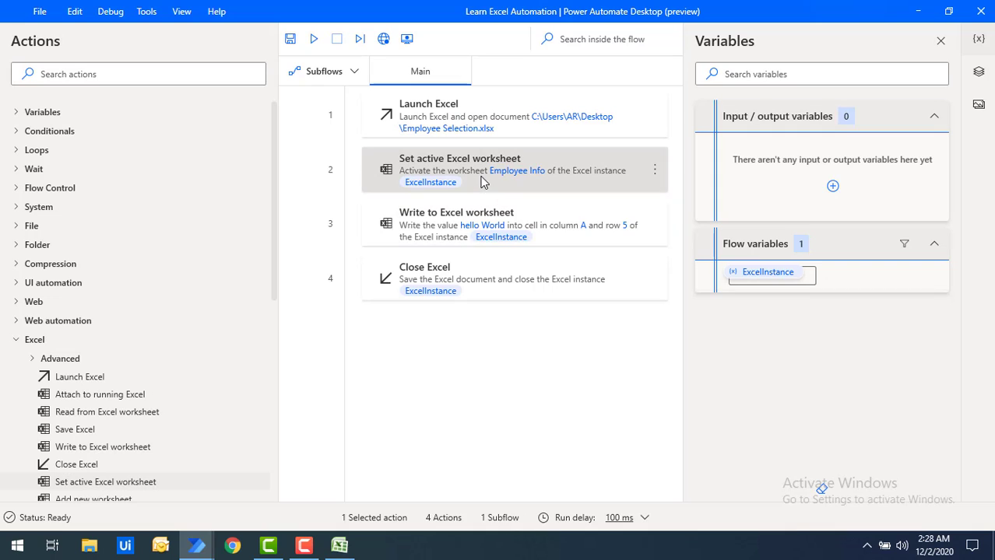
pyautogui.click(471, 238)
pyautogui.doubleClick(472, 238)
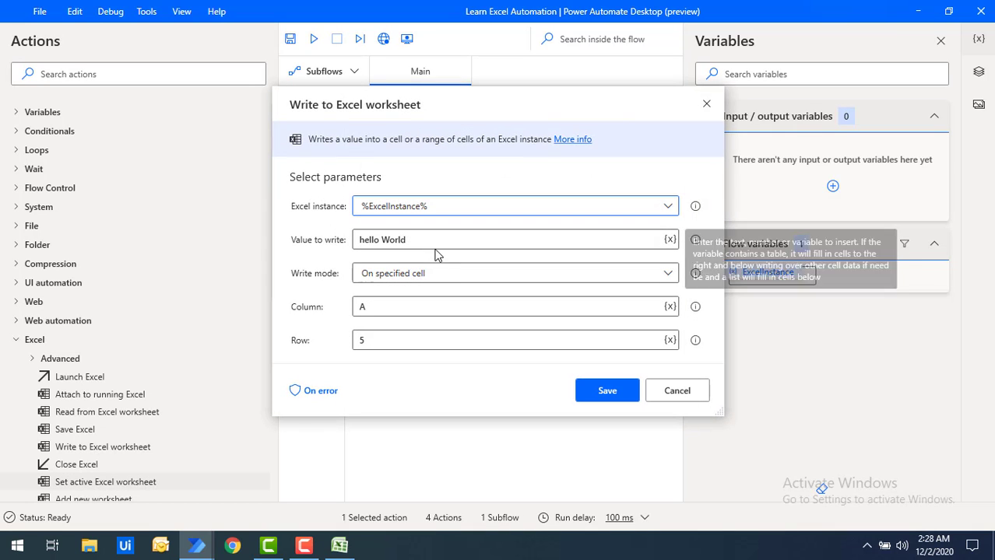
pyautogui.click(438, 241)
pyautogui.write('A')
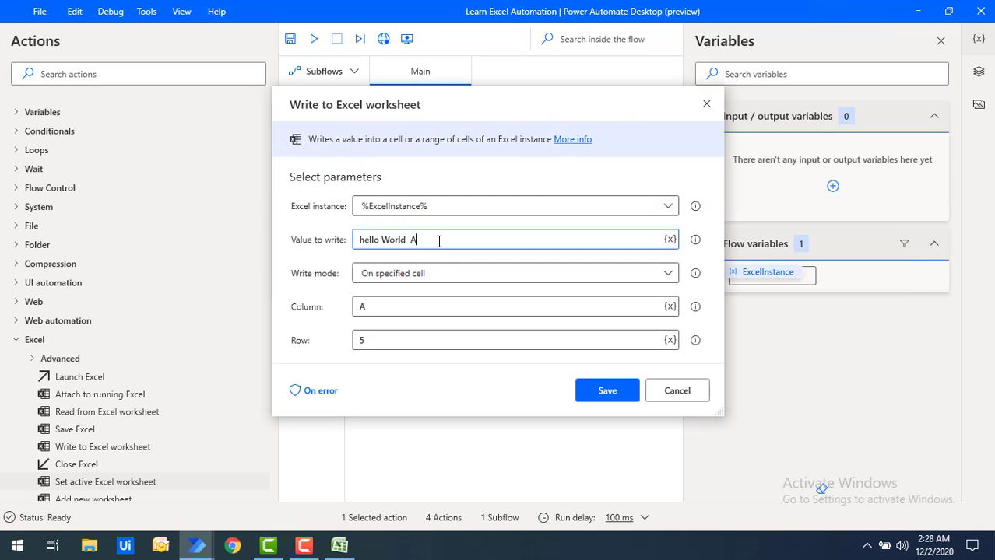
pyautogui.write('5')
pyautogui.click(609, 392)
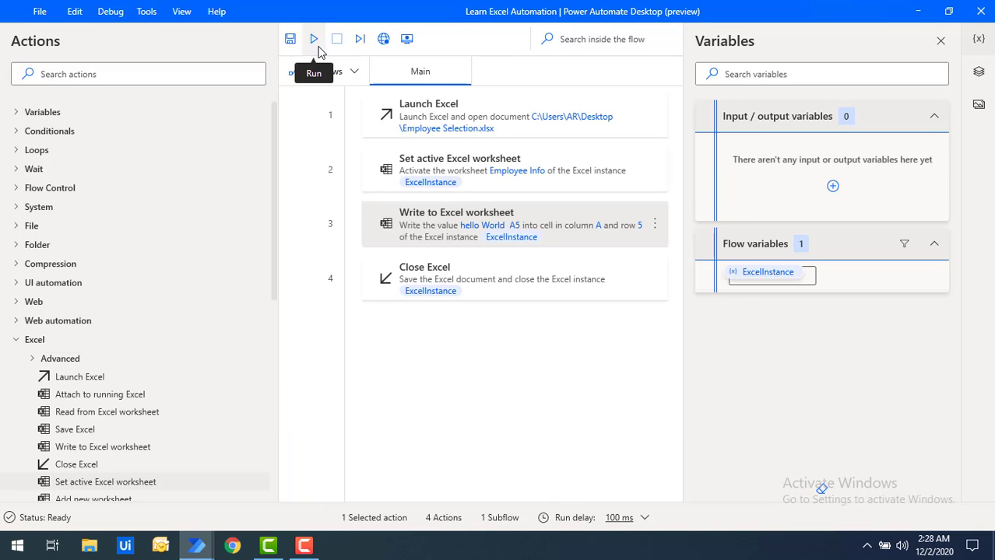
pyautogui.click(318, 48)
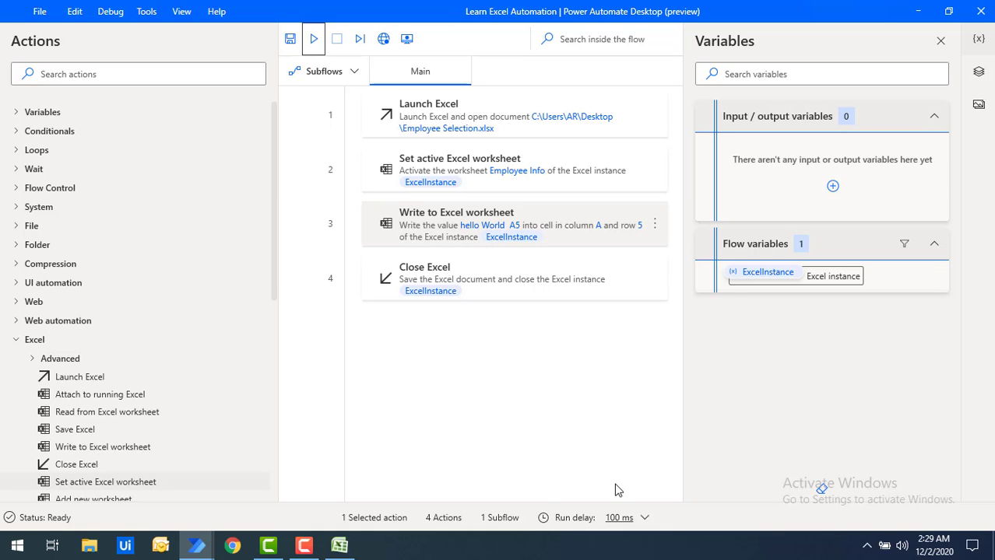
# Check cell A5 on Employee Info and widen column A to fit 'hello World A5'
pyautogui.click(347, 546)
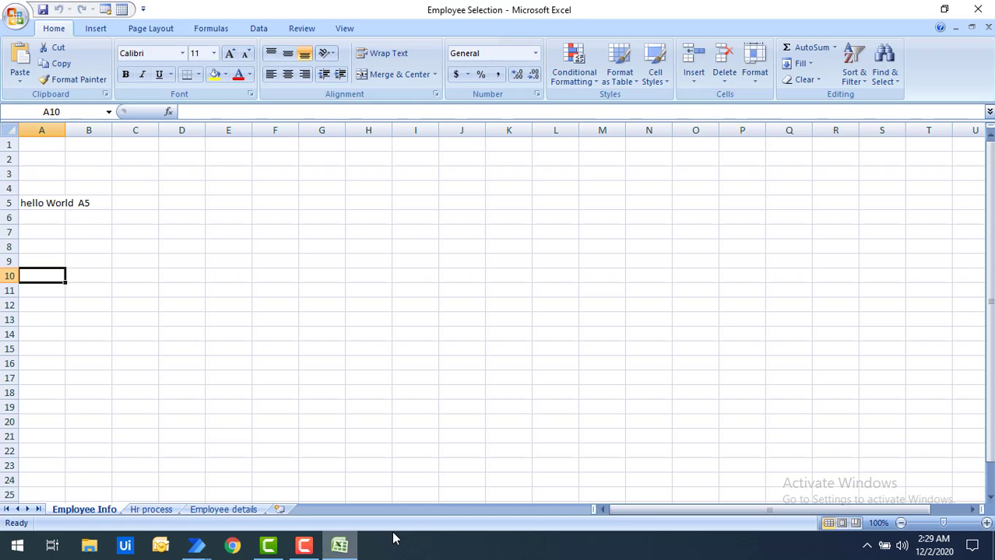
pyautogui.click(42, 204)
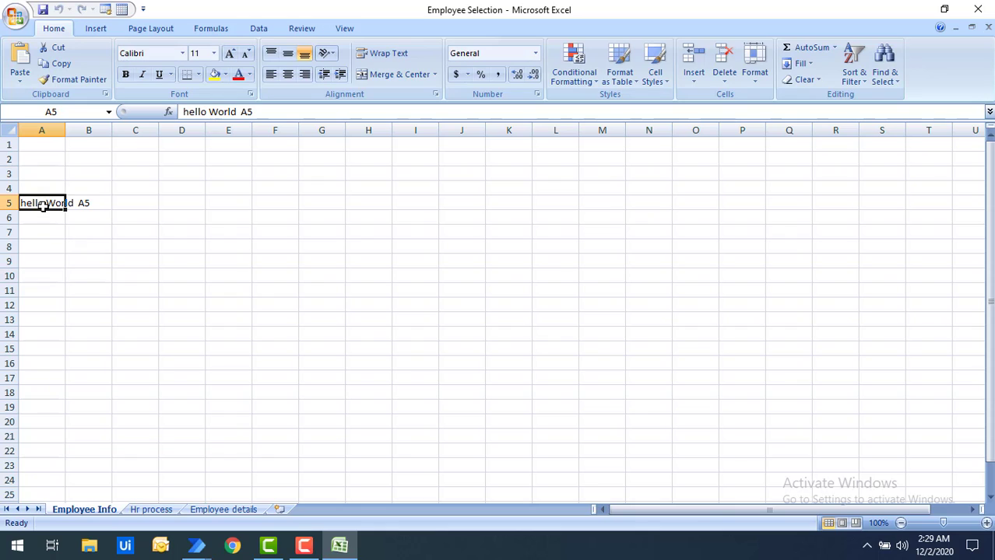
pyautogui.doubleClick(66, 130)
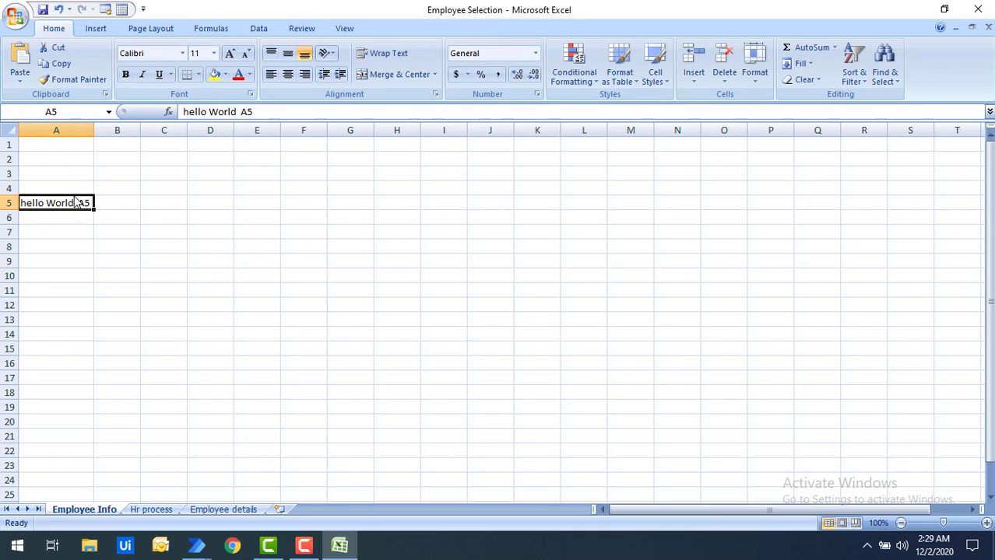
# Browse the Hr process, Employee details and Employee Info sheets, ending on Employee details
pyautogui.click(147, 514)
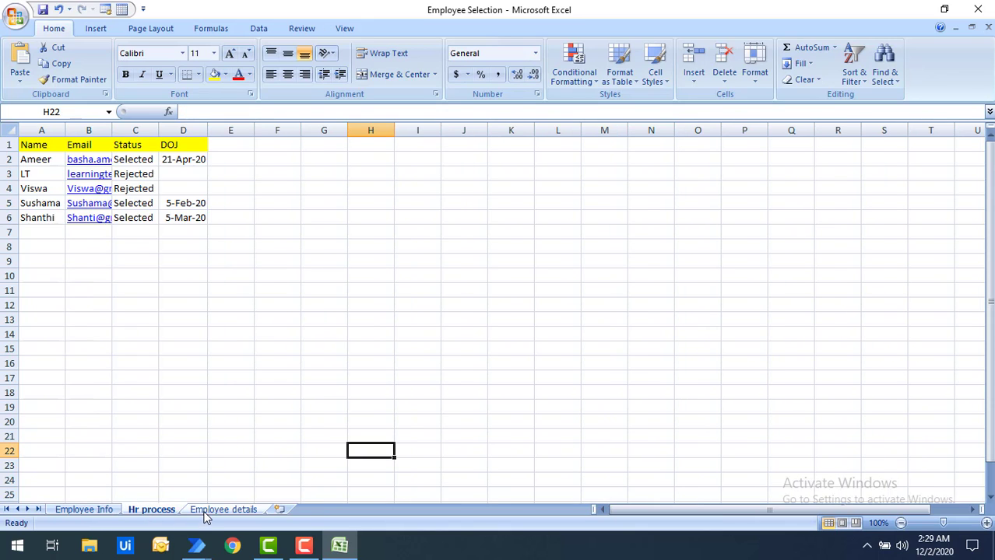
pyautogui.click(205, 512)
pyautogui.click(86, 511)
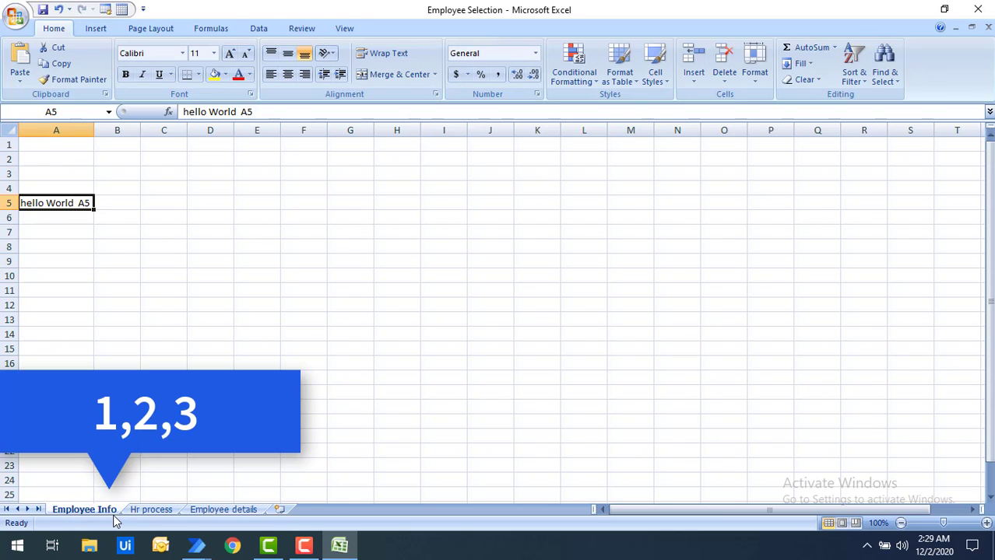
pyautogui.click(150, 514)
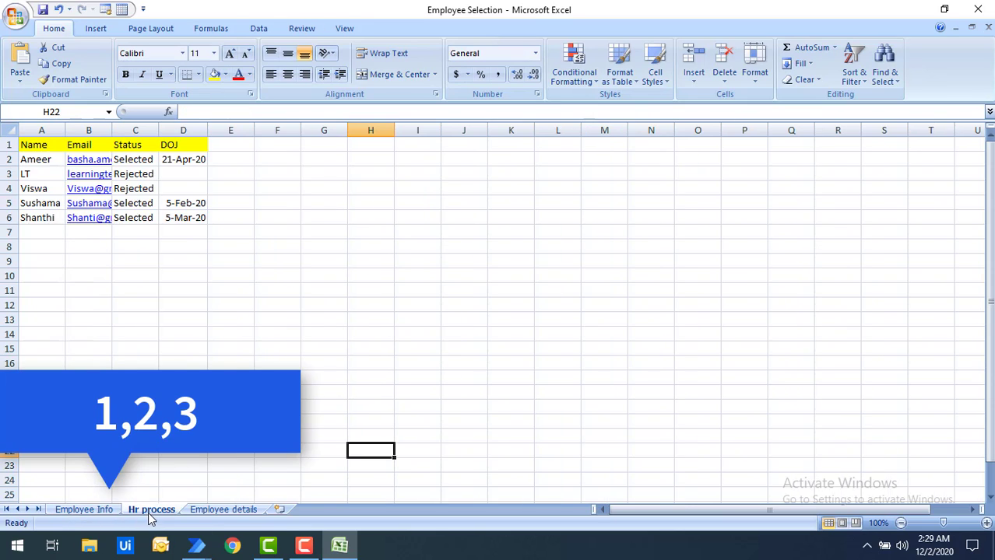
pyautogui.click(218, 512)
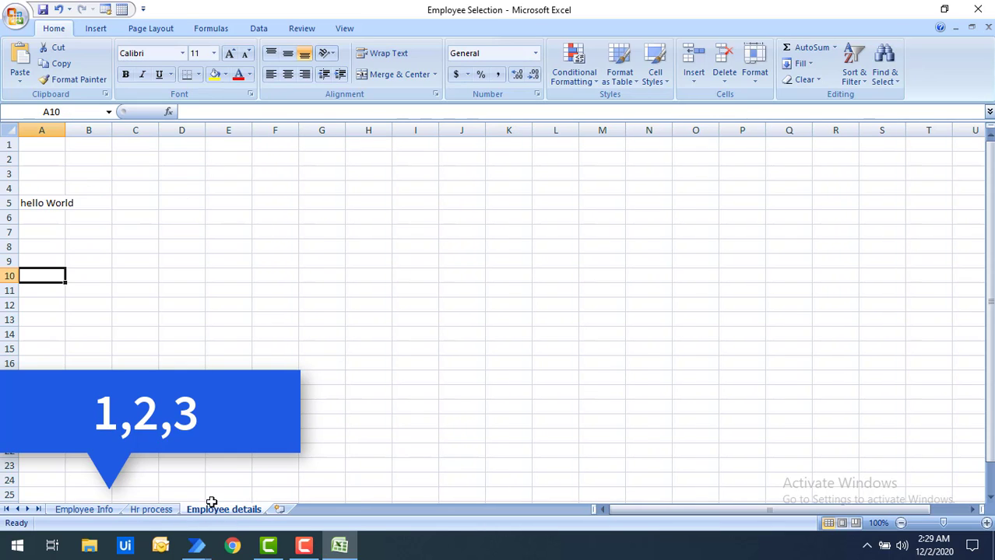
# Switch the Set active Excel worksheet step to activate by Index with index 3 and save
pyautogui.moveTo(199, 546)
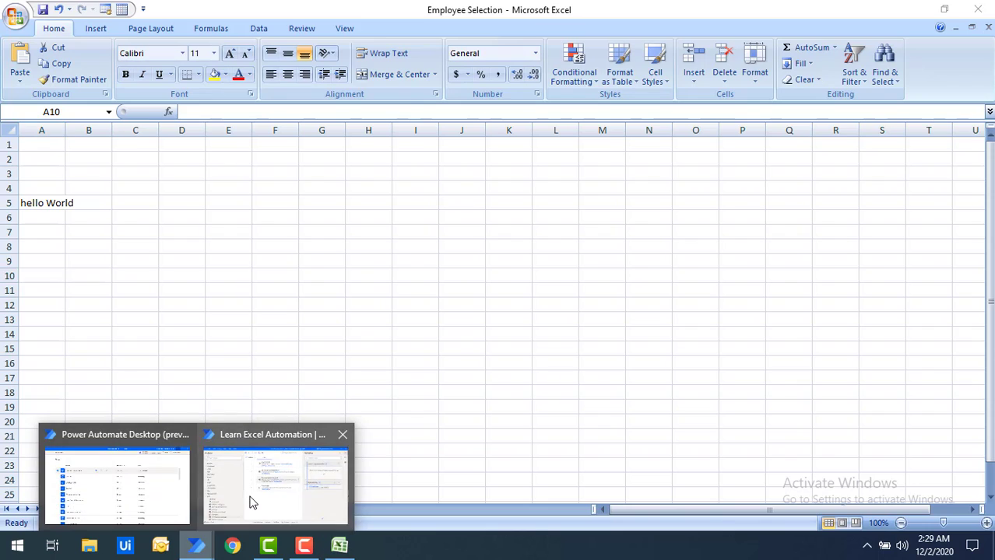
pyautogui.click(253, 502)
pyautogui.doubleClick(456, 185)
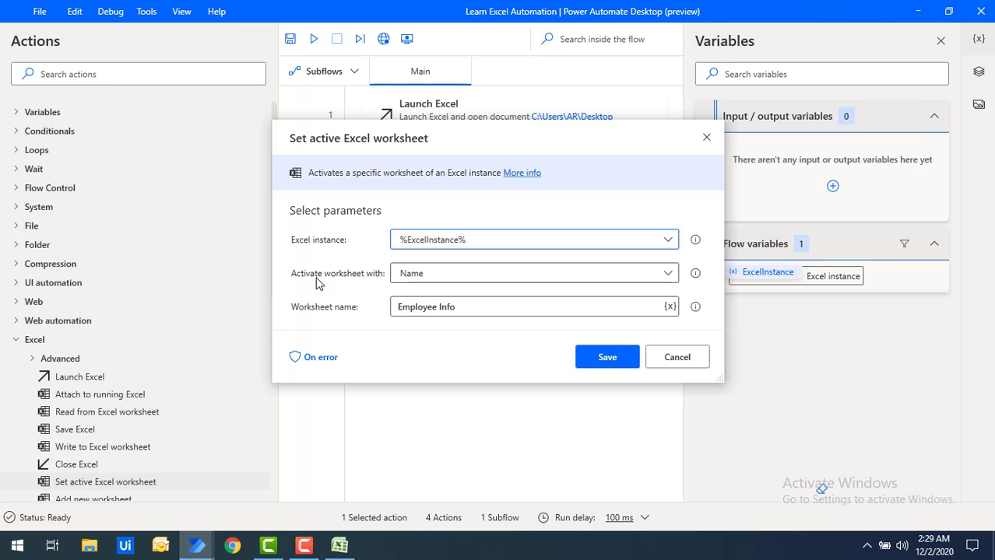
pyautogui.click(397, 275)
pyautogui.click(418, 295)
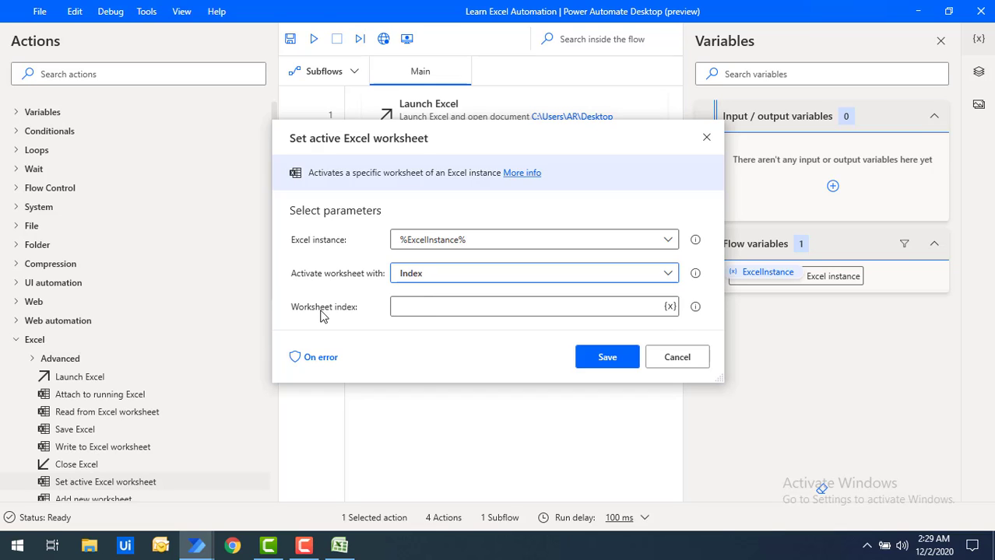
pyautogui.click(424, 307)
pyautogui.write('3')
pyautogui.click(608, 360)
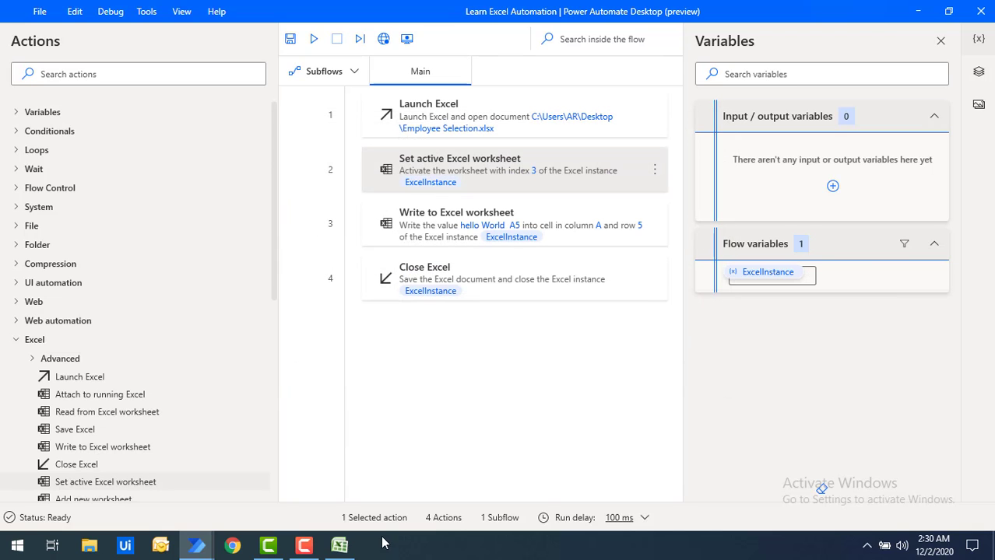
# Check cell A5 on Employee details, minimize Excel, and rerun the flow
pyautogui.click(340, 545)
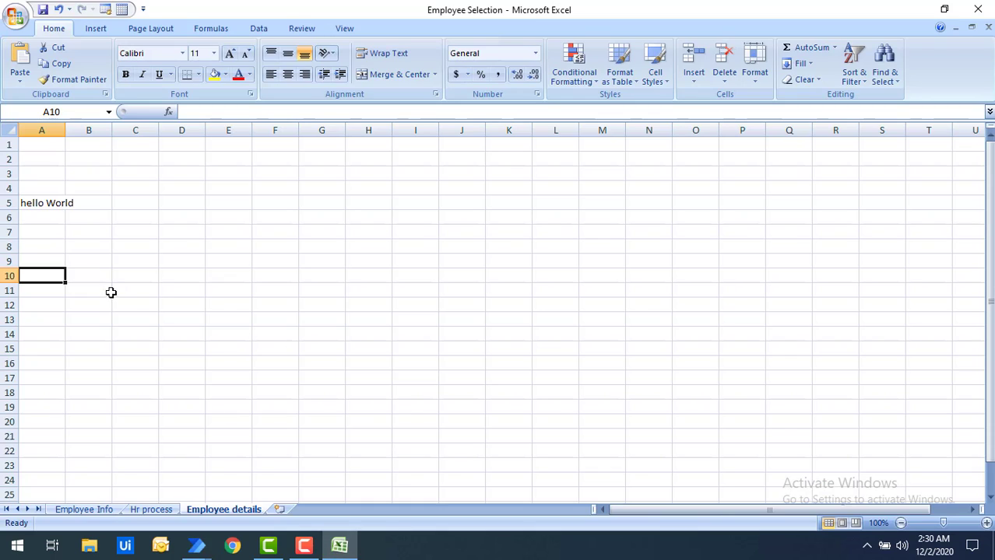
pyautogui.click(57, 203)
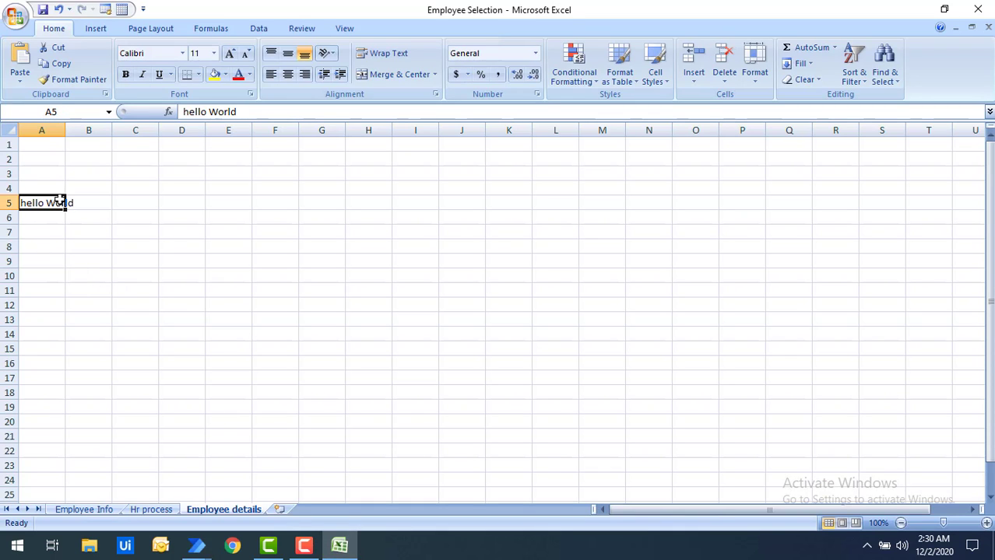
pyautogui.click(906, 10)
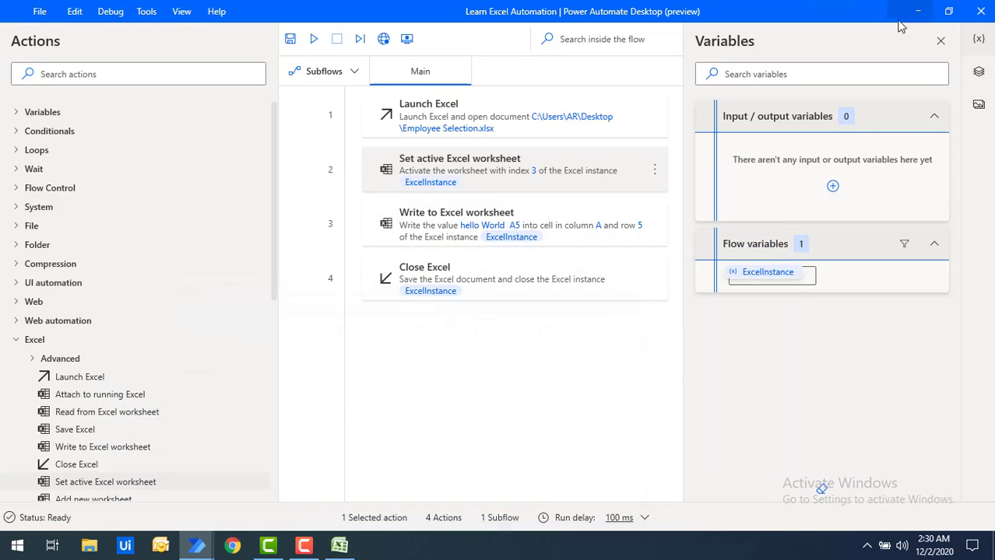
pyautogui.click(314, 41)
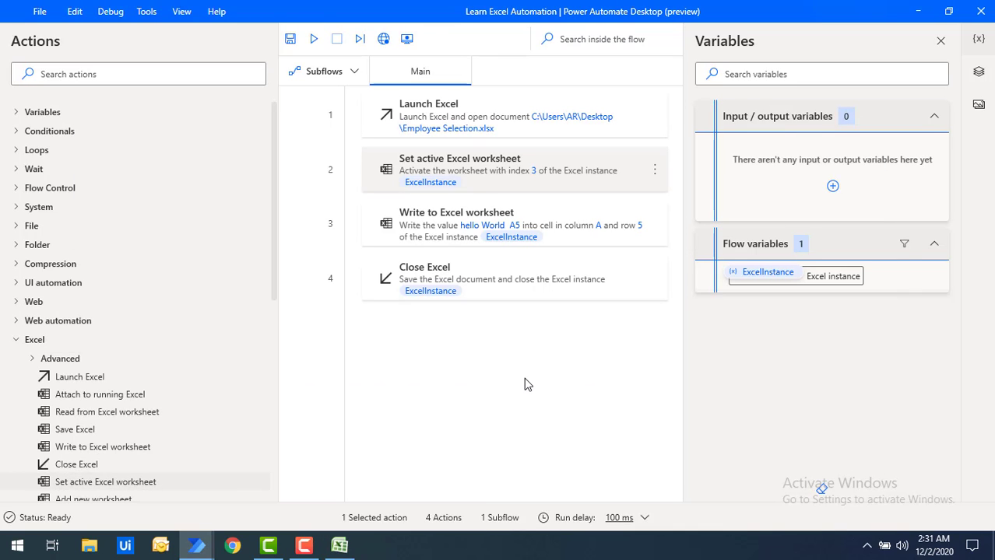
# Confirm A5 on the Employee details sheet reads 'hello World A5', then return to the Learn Excel Automation flow
pyautogui.click(338, 549)
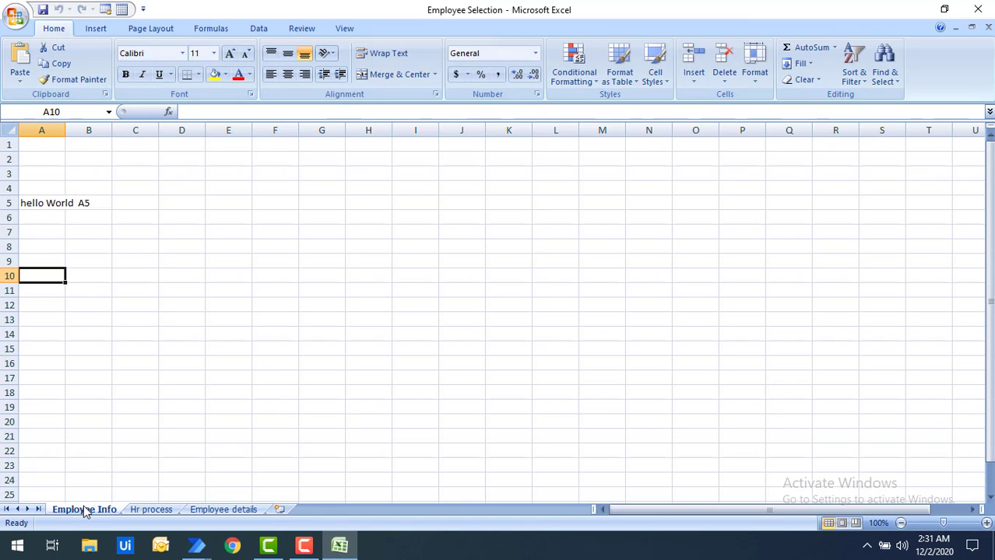
pyautogui.click(238, 512)
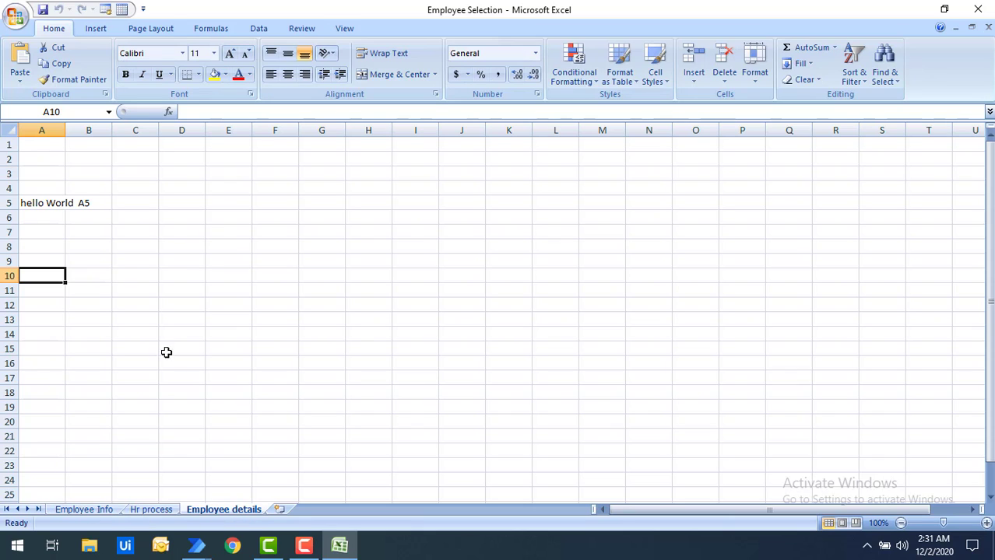
pyautogui.click(57, 203)
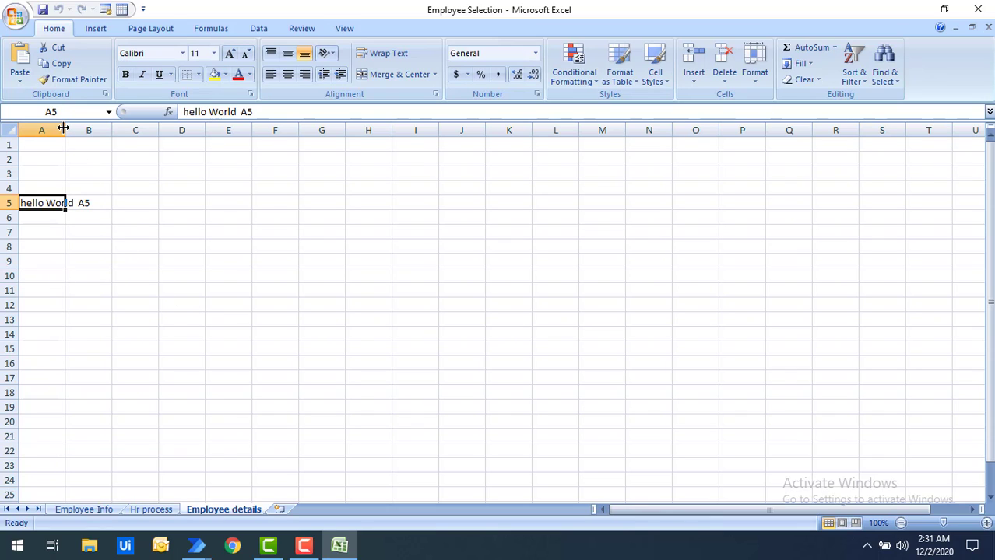
pyautogui.moveTo(197, 546)
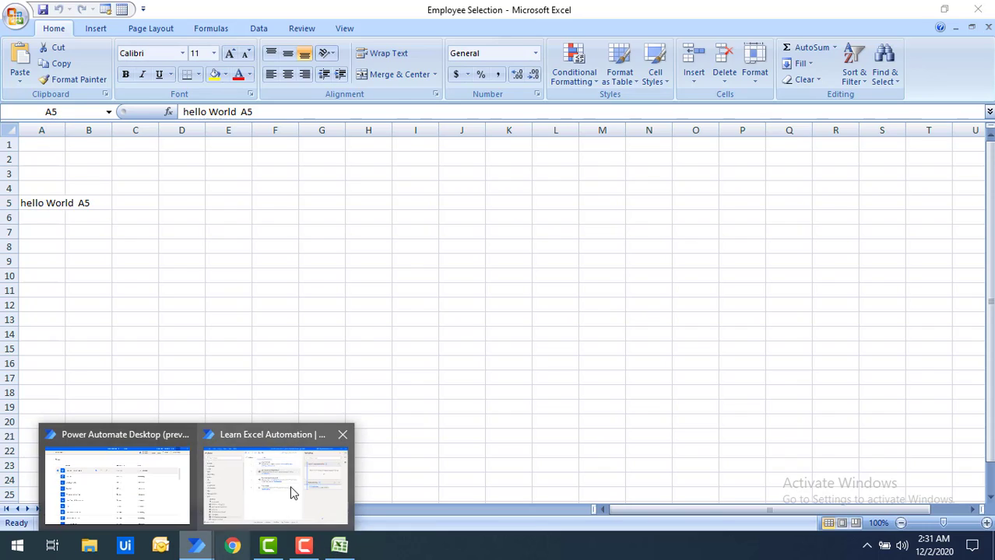
pyautogui.click(291, 491)
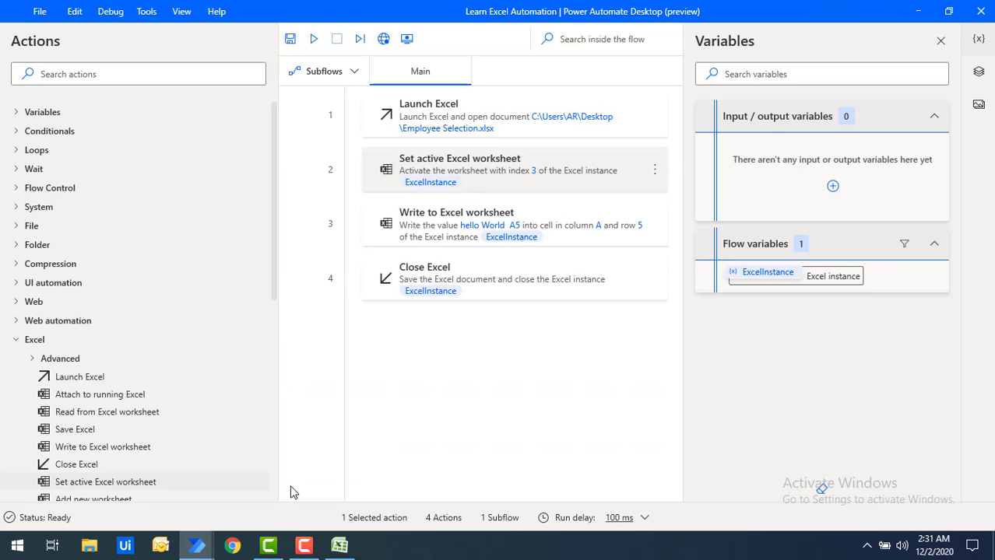